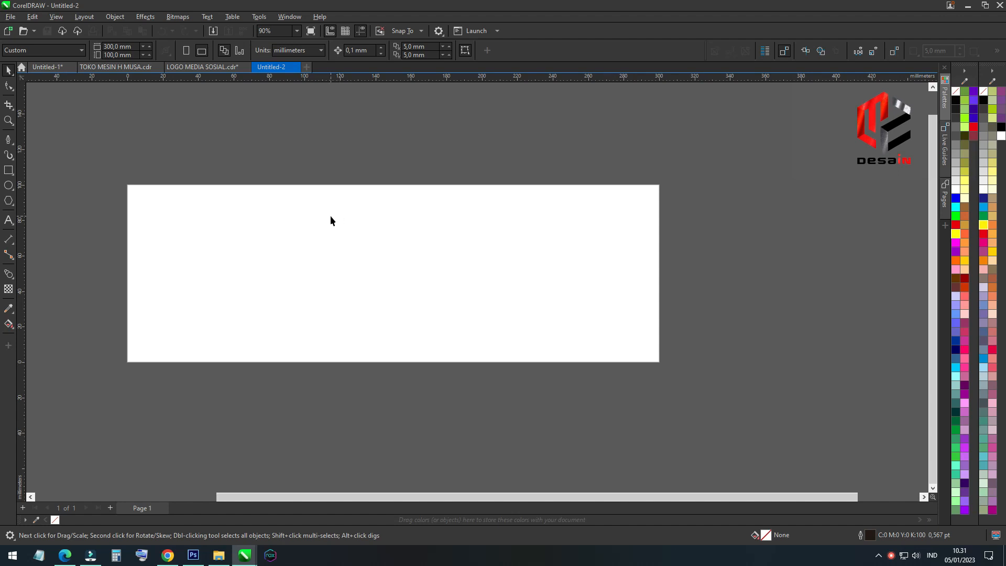
Set the page width to 200 mm
double_click(119, 46)
text(200)
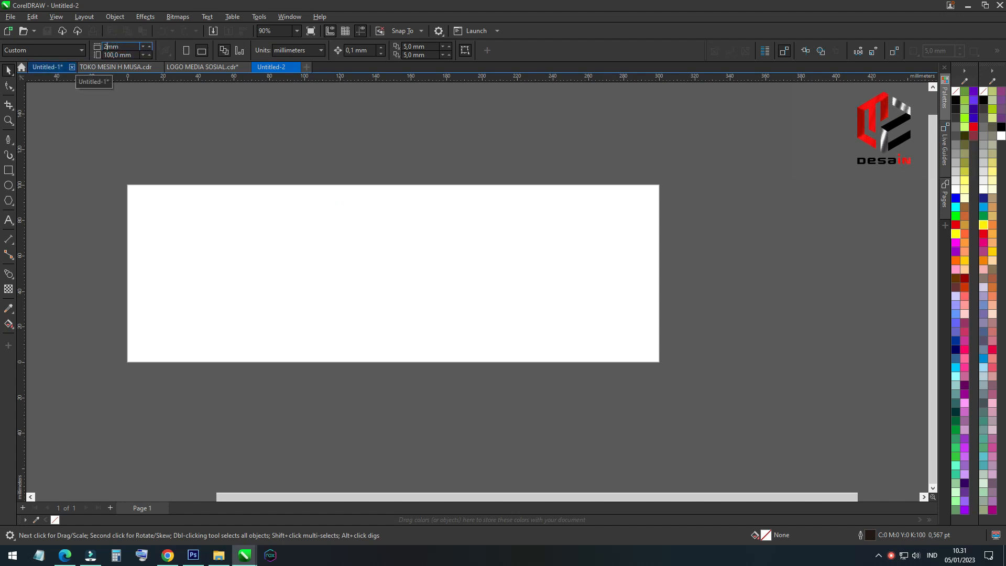
key(Return)
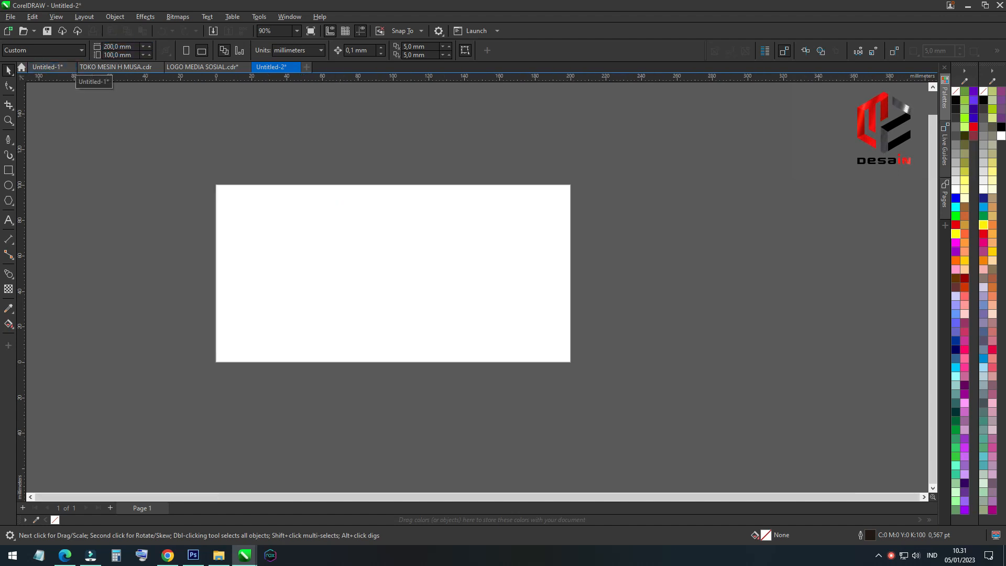
Add the text "TOKO BERSAMA" near the upper edge of the page
click(8, 220)
scroll(419, 248, up, 1)
click(281, 208)
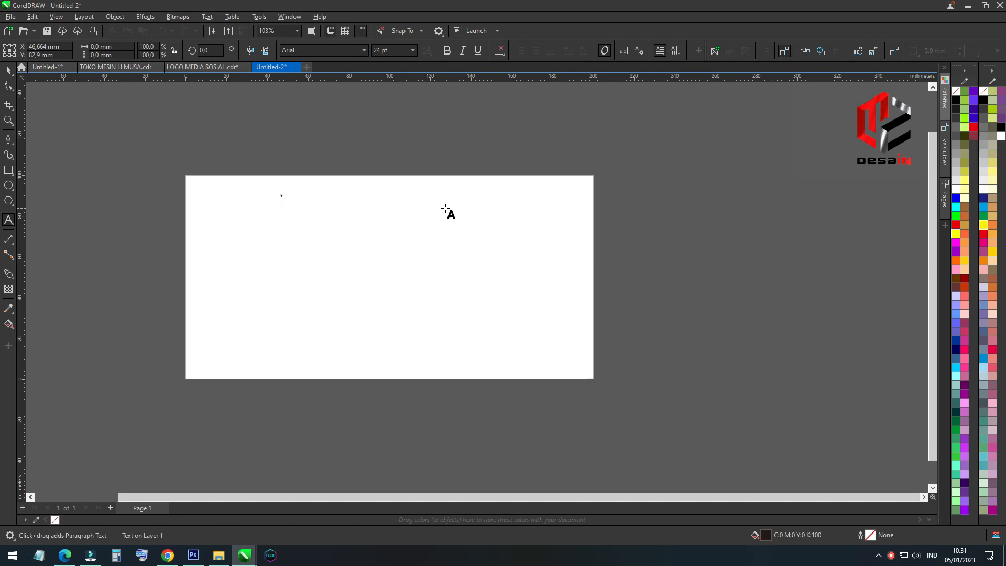
text(TOKO KITA)
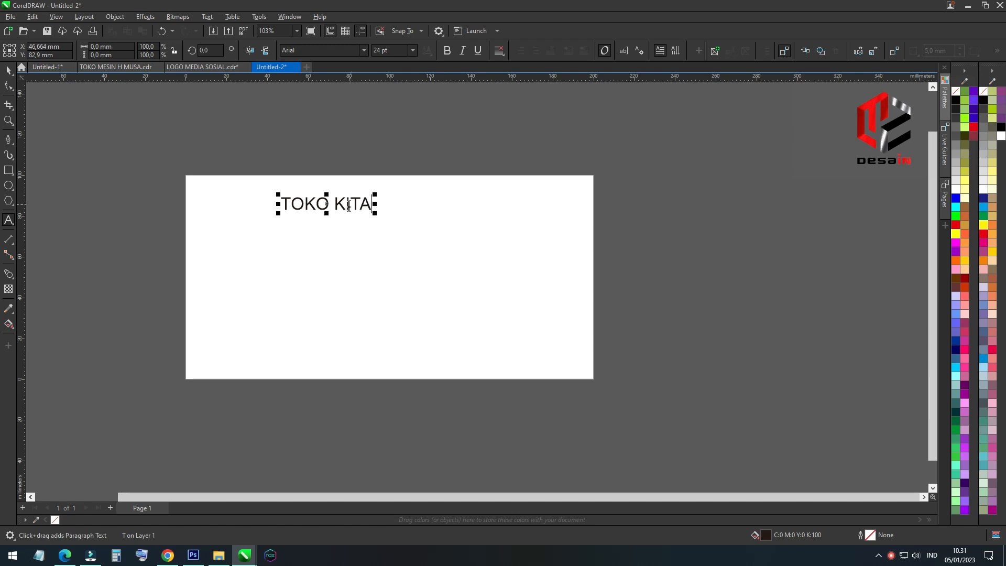
drag(338, 205, 417, 206)
text(BERSAMA)
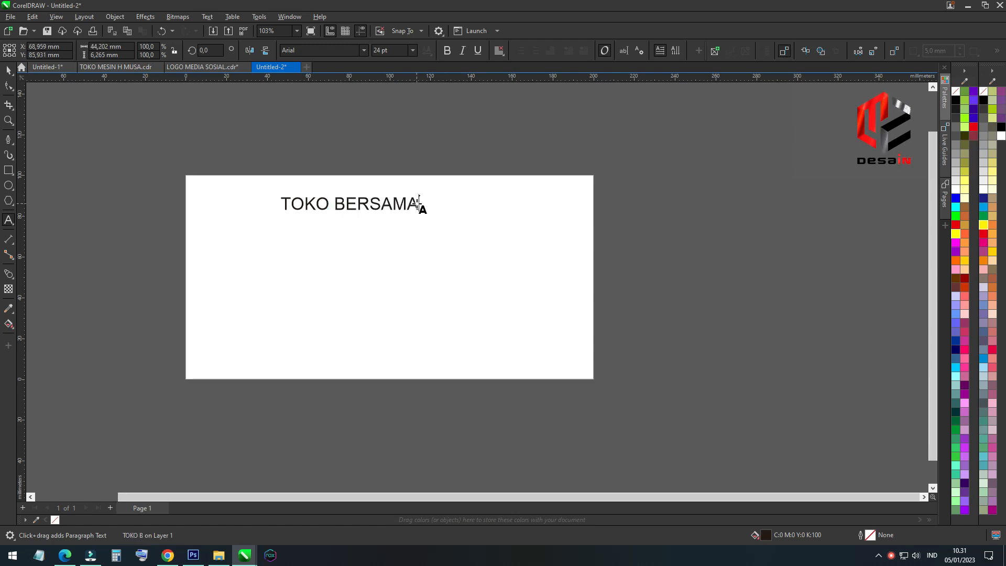
key(Escape)
Add the text "JUAL MESIN DAN ALAT MESIN" below the title and move "TOKO BERSAMA" closer to the page's horizontal centre
click(237, 245)
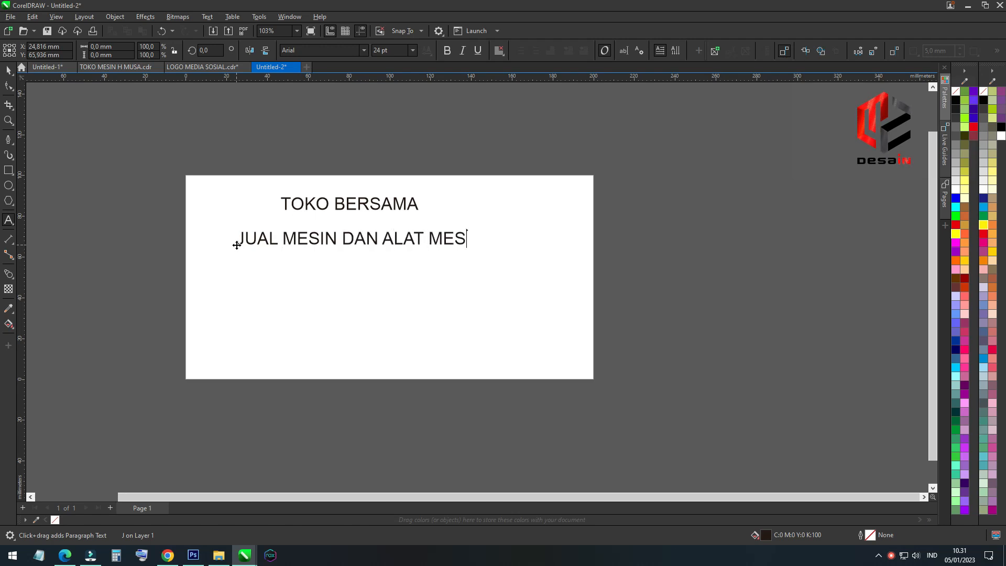
click(8, 72)
scroll(323, 261, down, 1)
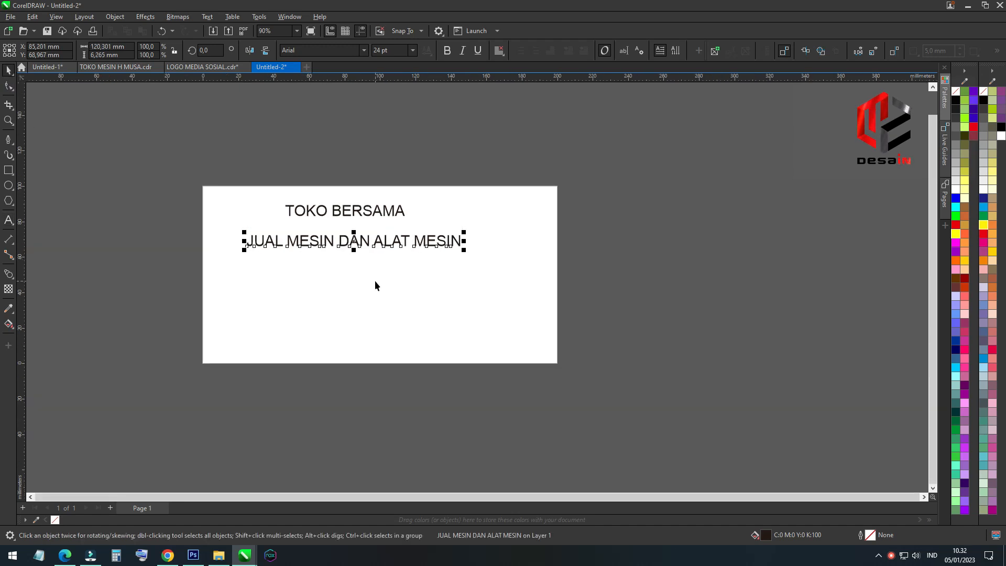
scroll(376, 283, up, 1)
click(376, 200)
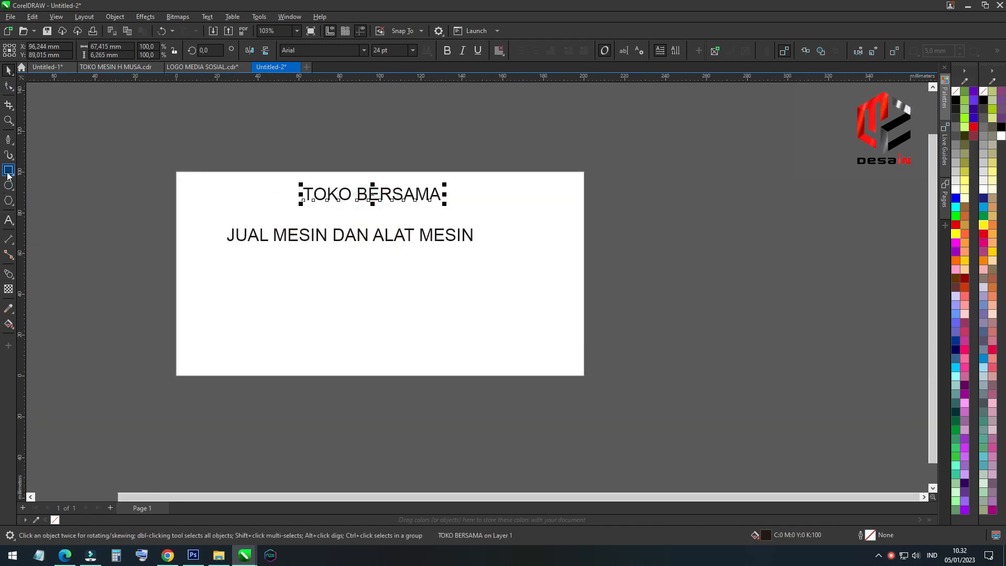
Create a page-sized 200 × 100 mm rectangle, place a copy overlapping the page's lower part, and convert the copy to curves
double_click(7, 173)
click(15, 71)
scroll(108, 167, down, 1)
drag(320, 277, 321, 374)
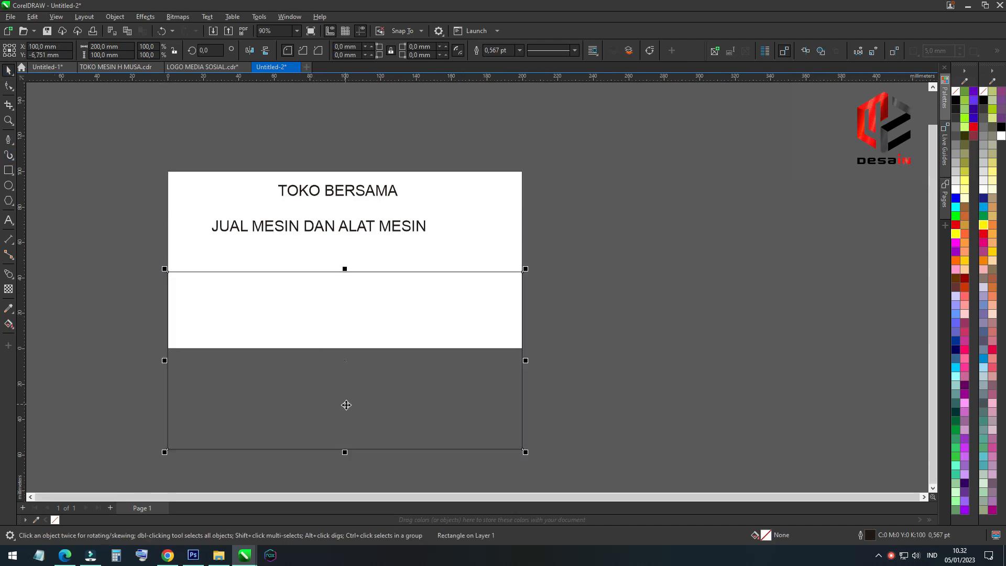
right_click(345, 403)
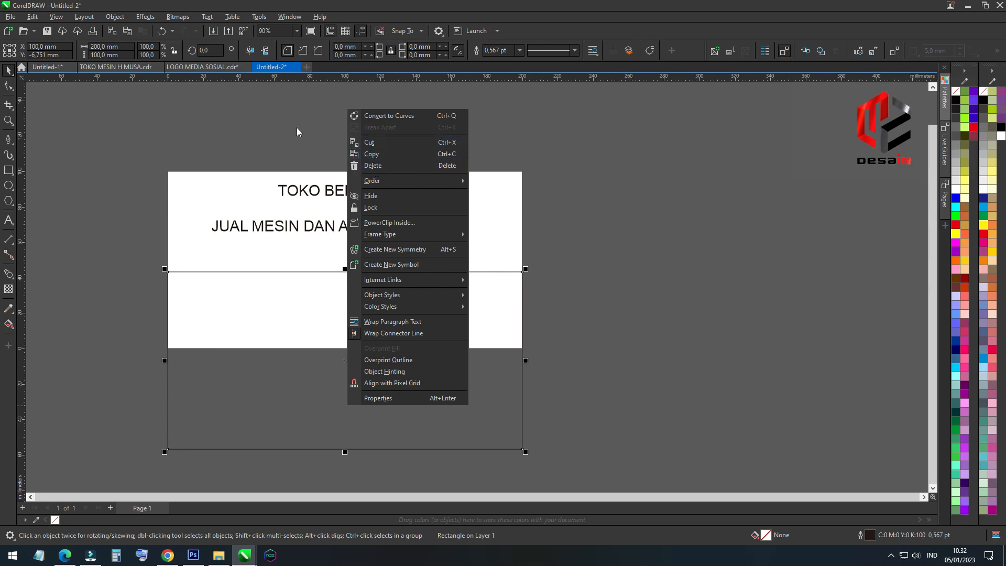
click(402, 116)
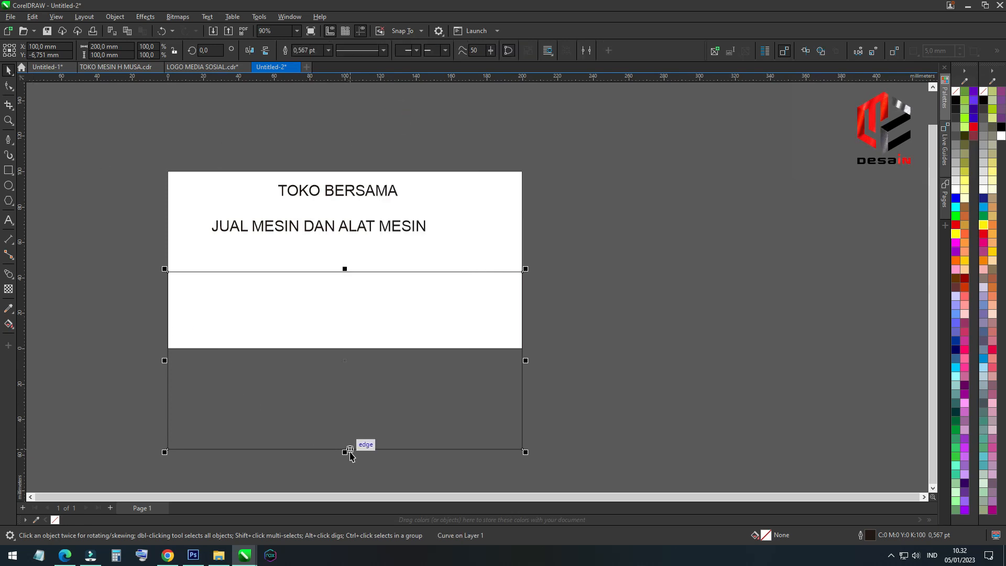
Mirror the converted rectangle upward about its upper edge so it covers both text lines
drag(345, 452, 369, 217)
drag(369, 179, 329, 183)
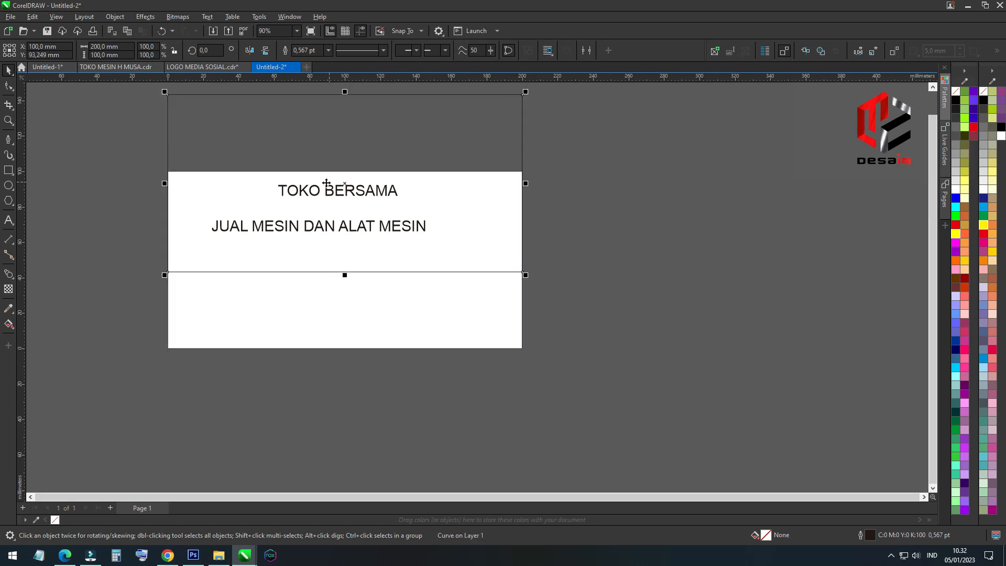
right_click(233, 129)
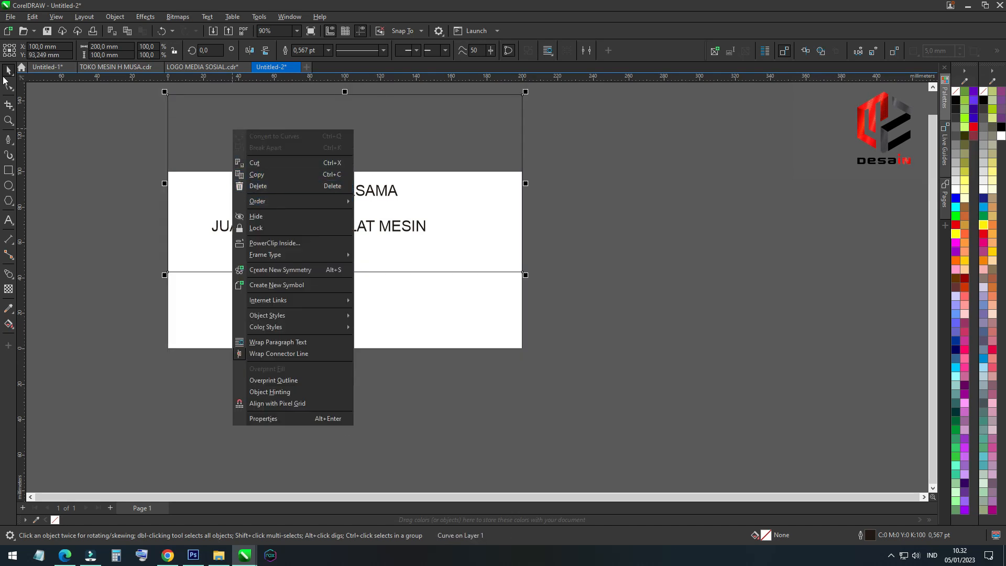
Convert the shape's lower edge to a curve, raise its right corner node about 15 mm, and bend the edge into an upward arc
click(8, 86)
click(321, 273)
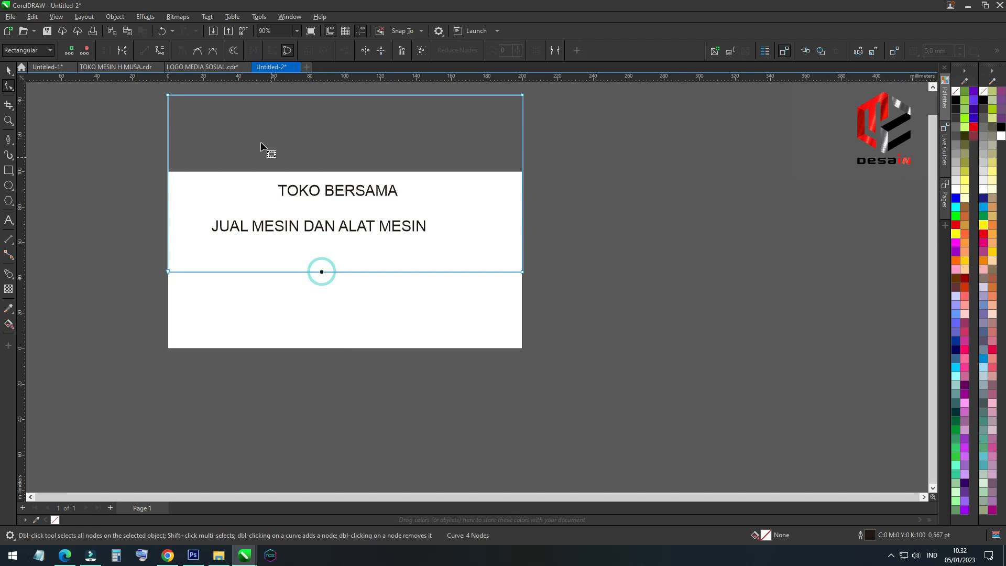
click(160, 50)
drag(523, 271, 523, 245)
drag(404, 245, 393, 231)
drag(286, 272, 247, 244)
Copy the arched shape slightly lower and raise the copy's lower right node closer to the original arc
click(8, 71)
drag(403, 116, 403, 122)
right_click(404, 123)
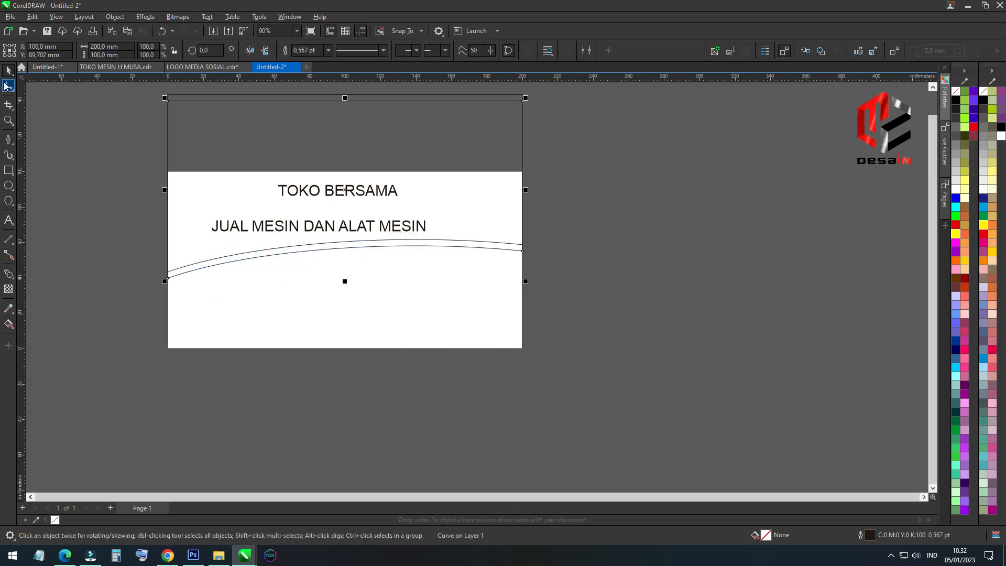
click(6, 85)
scroll(526, 254, up, 1)
drag(522, 251, 523, 248)
click(10, 70)
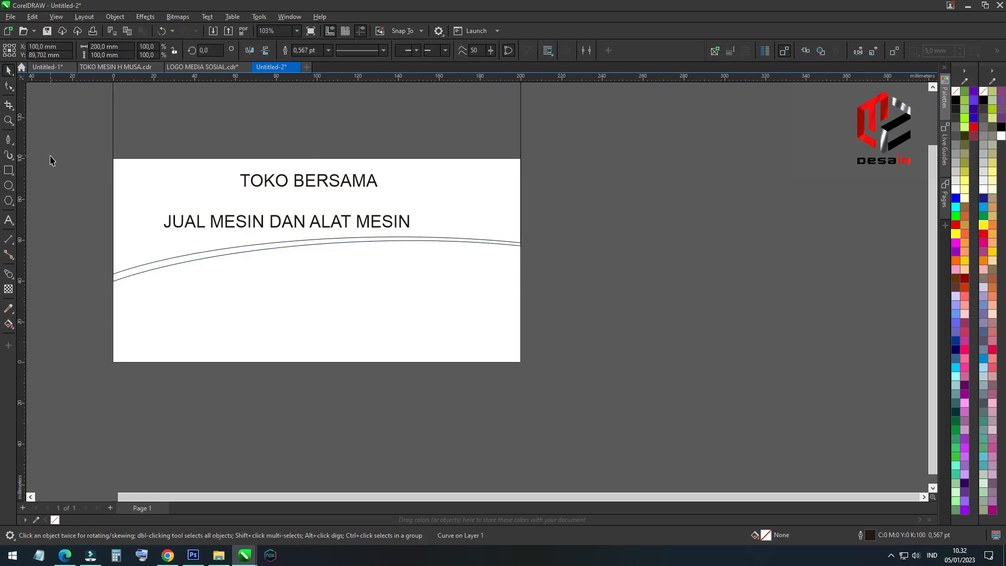
Duplicate the lower arched shape a little further down and raise the duplicate's lower left node close to the arc above
key(ctrl+d)
click(182, 126)
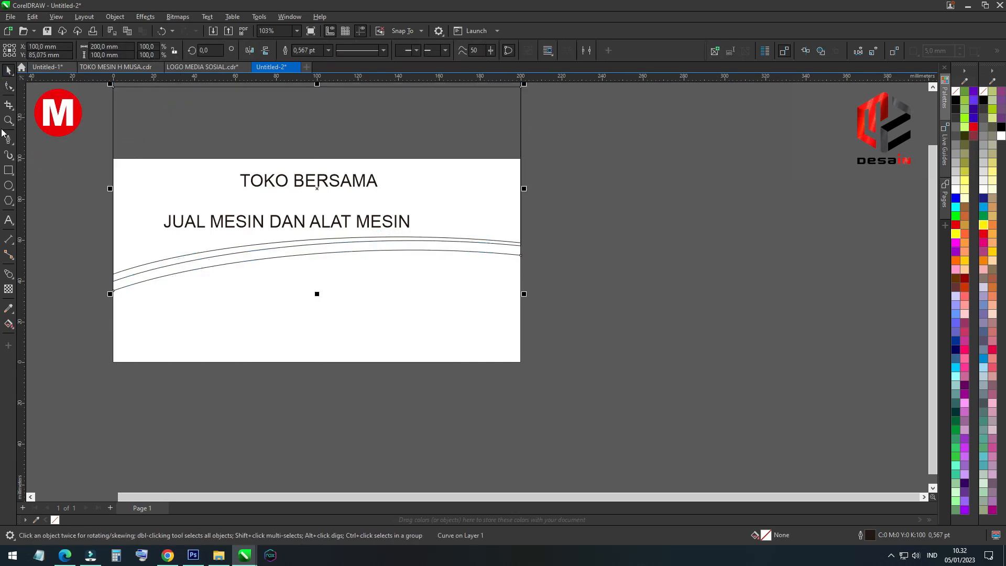
click(11, 88)
scroll(117, 293, up, 2)
click(118, 285)
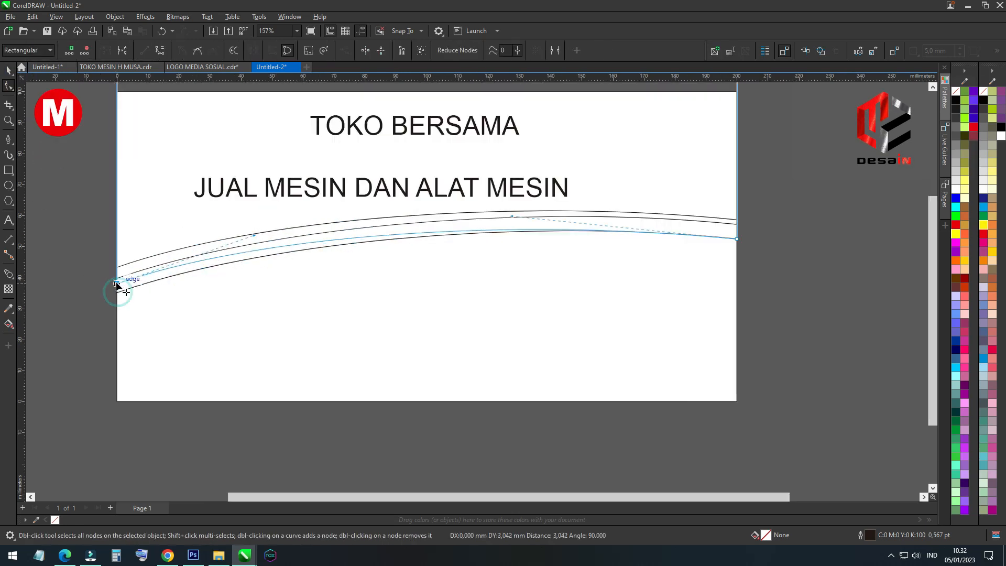
drag(117, 282, 117, 282)
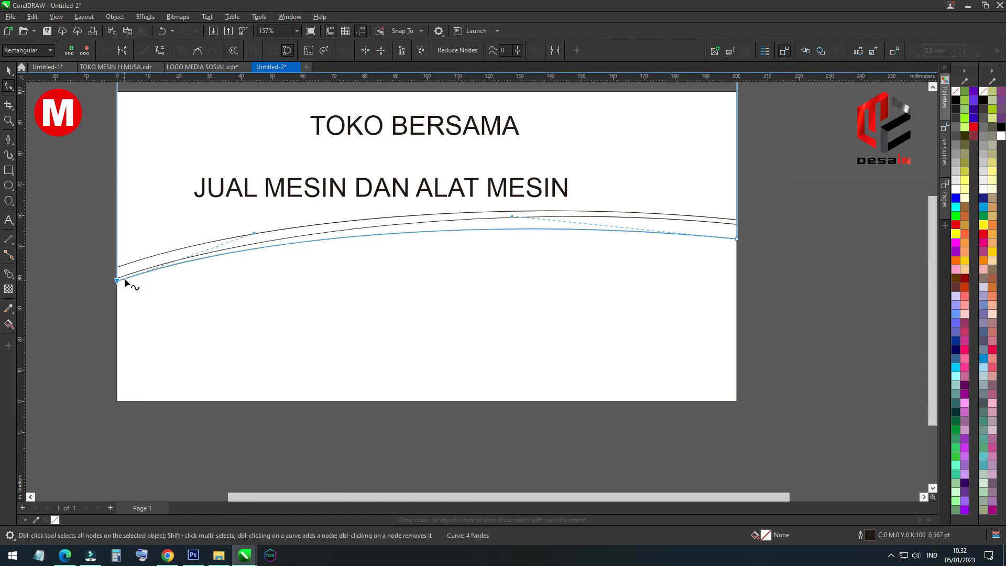
click(9, 72)
click(30, 222)
scroll(437, 230, down, 5)
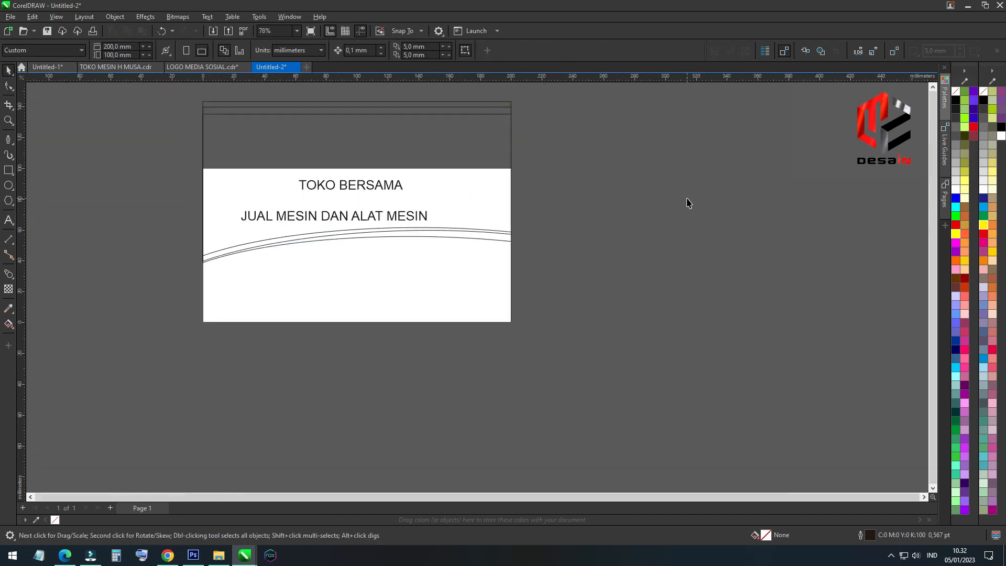
click(687, 198)
scroll(515, 131, up, 3)
scroll(511, 142, up, 1)
drag(501, 191, 629, 160)
key(ctrl+z)
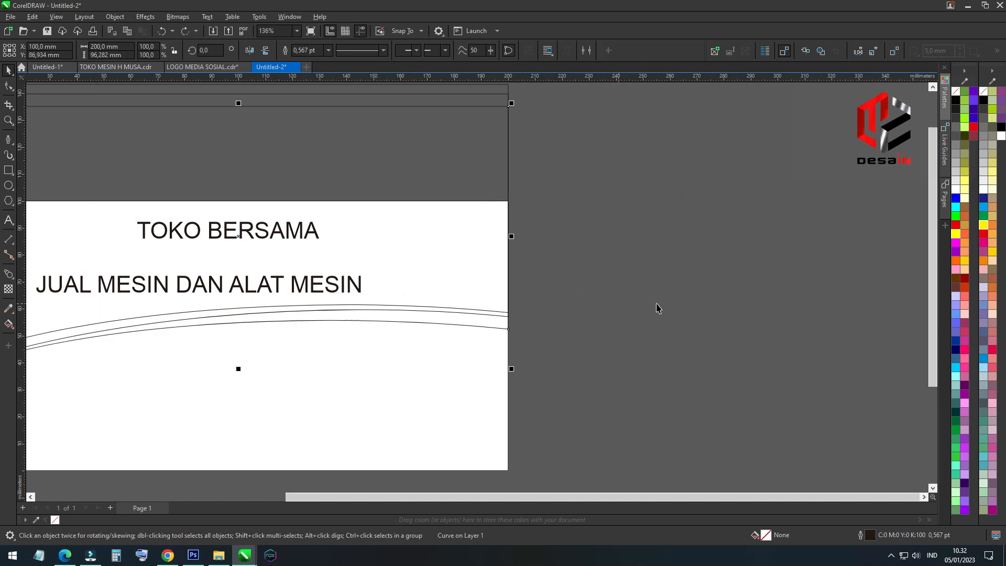
Fill the lowest arched shape with red and PowerClip it inside the page-sized rectangle
click(956, 225)
key(alt+j)
key(w)
key(p)
click(471, 384)
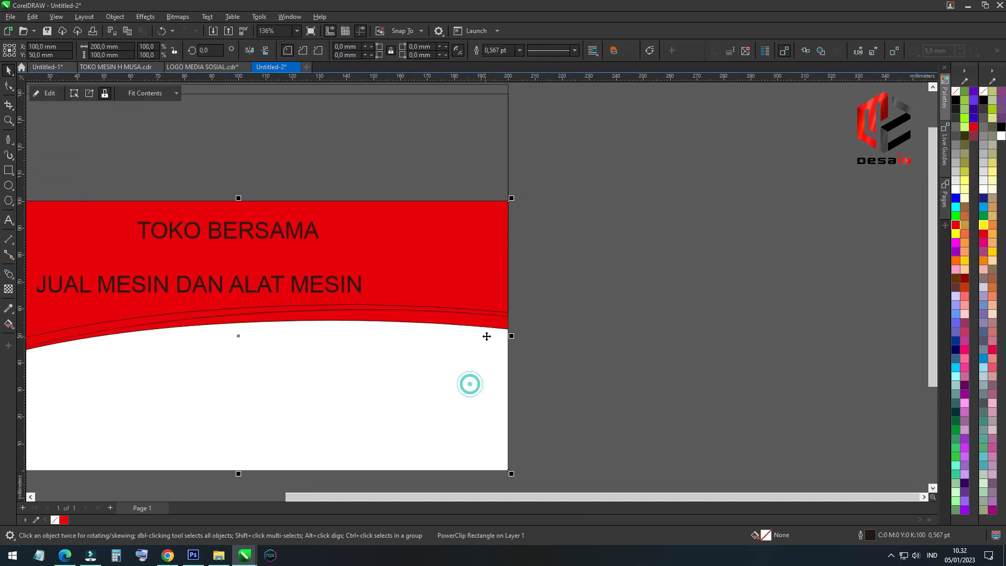
Fill the middle arched shape with white, remove its outline, and PowerClip it inside the page-sized rectangle
drag(491, 316, 497, 336)
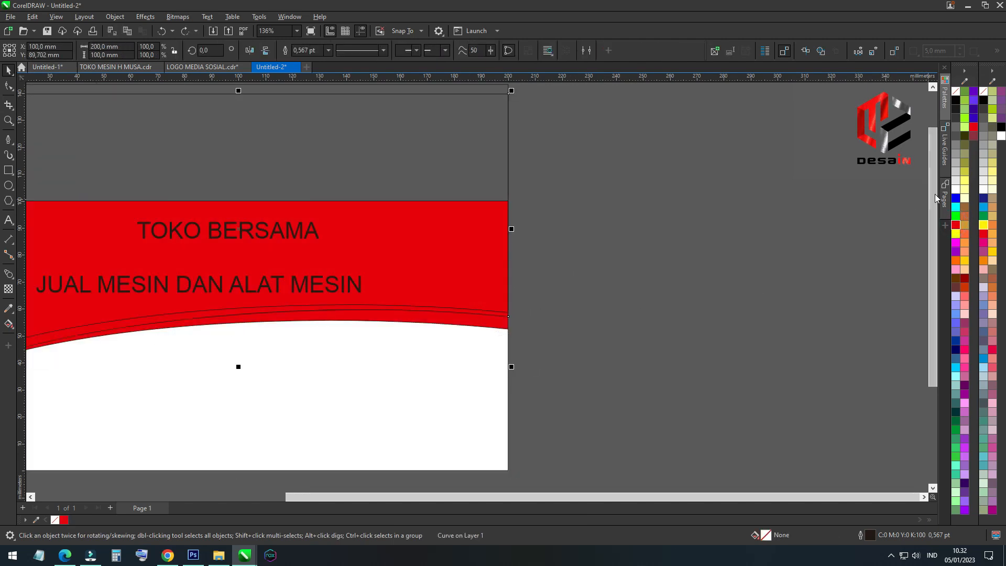
click(955, 190)
right_click(957, 91)
key(alt+j)
key(w)
key(p)
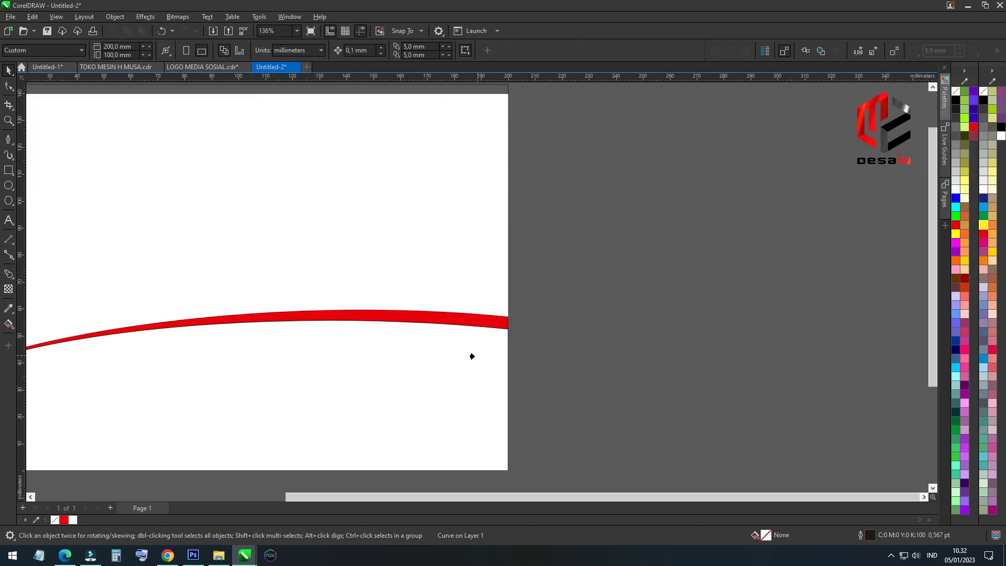
click(451, 362)
Fill the uppermost arched shape with dark blue and PowerClip it inside the page-sized rectangle
click(456, 287)
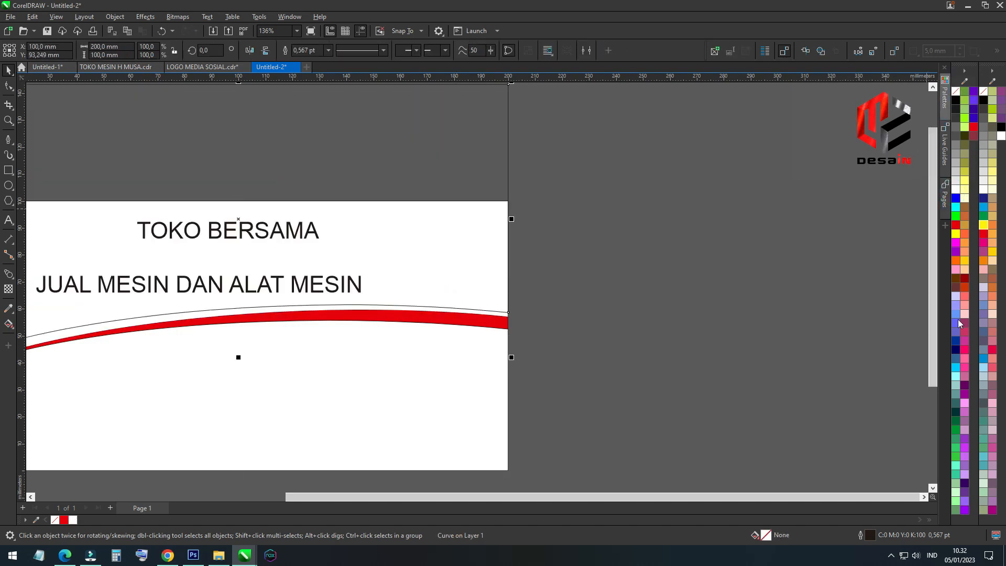
click(956, 342)
click(682, 299)
scroll(538, 202, down, 2)
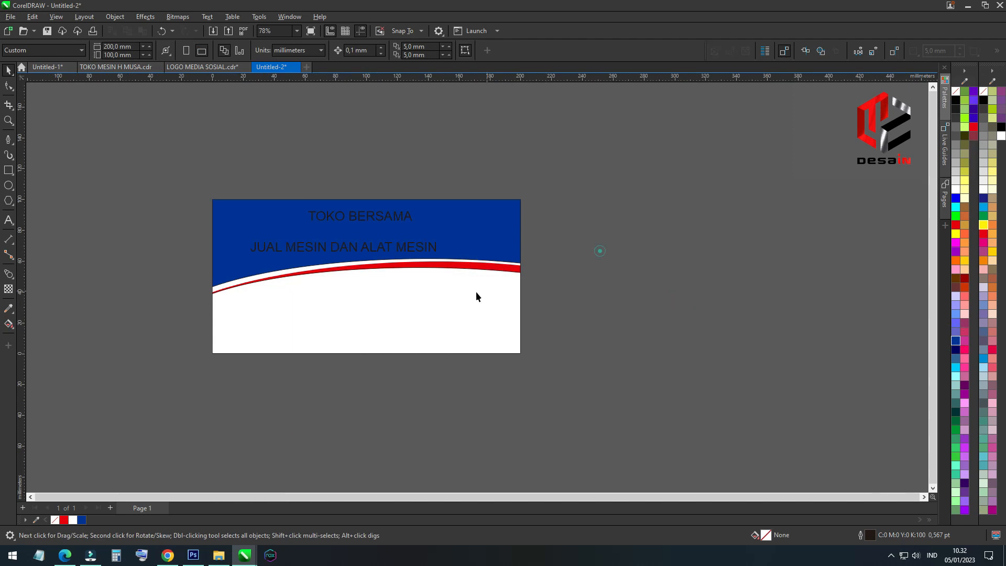
Open the PowerClip contents for editing and remove the outlines from the arched shapes
scroll(401, 296, up, 2)
double_click(401, 294)
click(696, 342)
scroll(400, 309, down, 1)
drag(547, 313, 186, 125)
right_click(956, 94)
scroll(344, 278, up, 4)
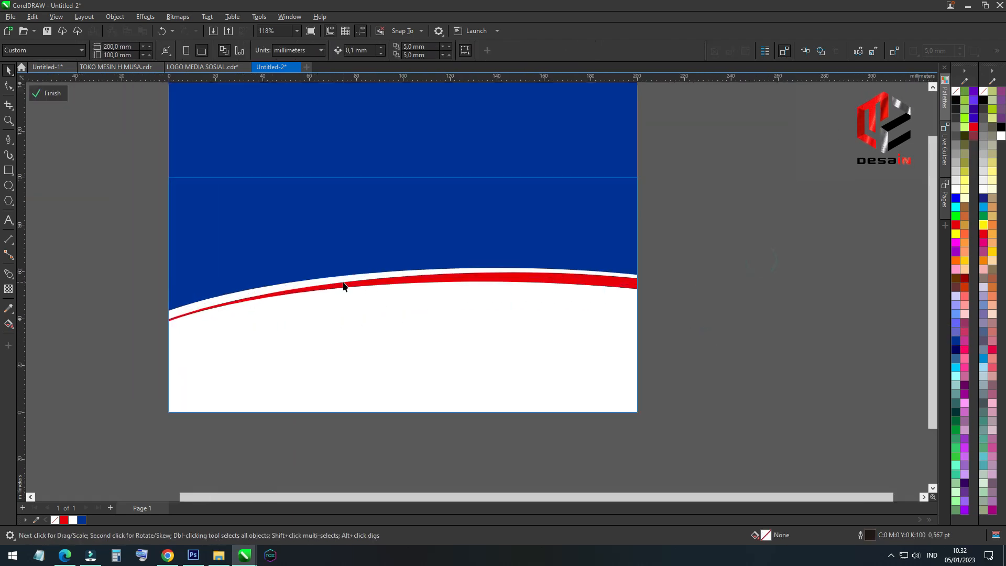
Place a copy of the blue arched shape slightly higher and fill the original underneath with yellow
click(345, 257)
drag(132, 248, 133, 238)
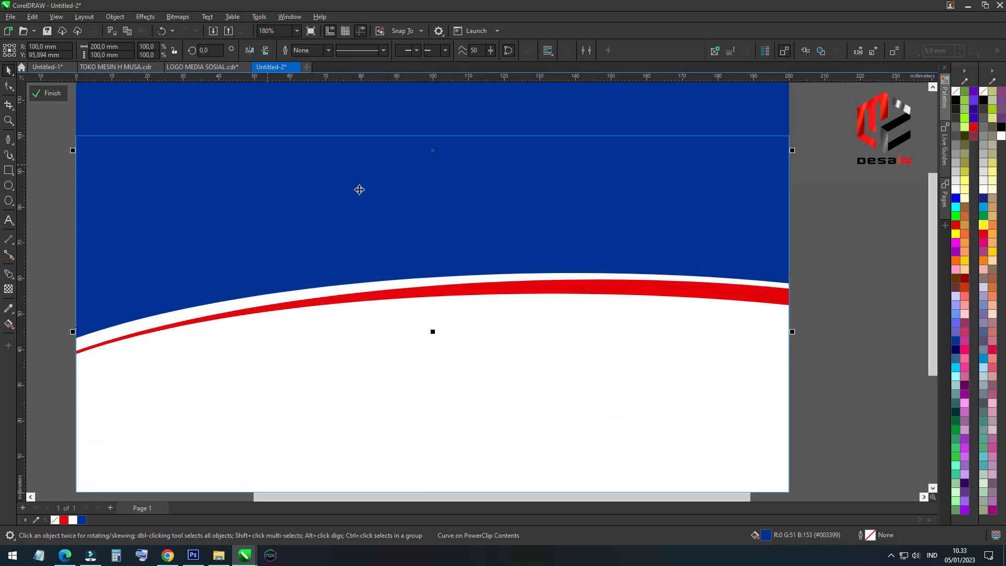
click(734, 278)
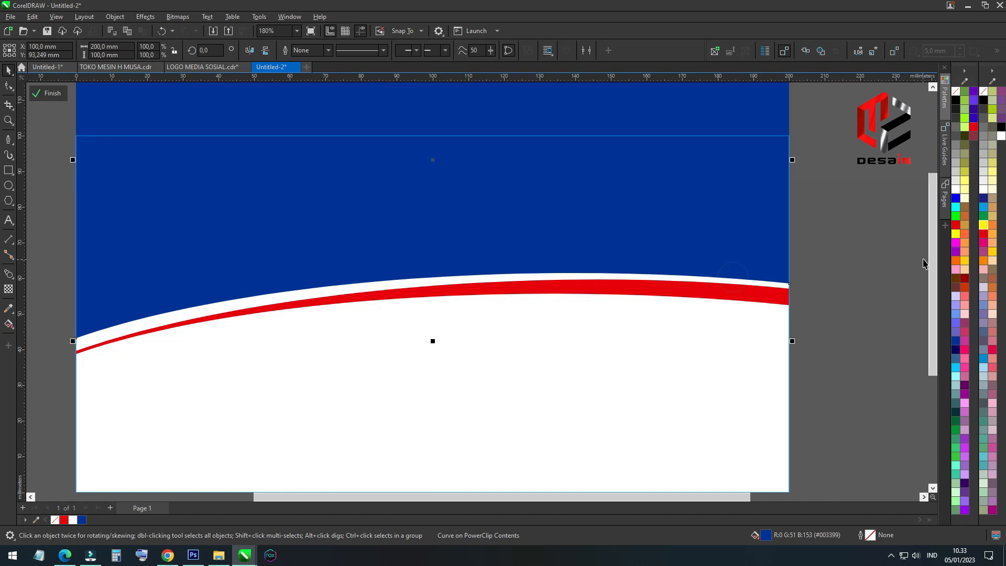
click(984, 229)
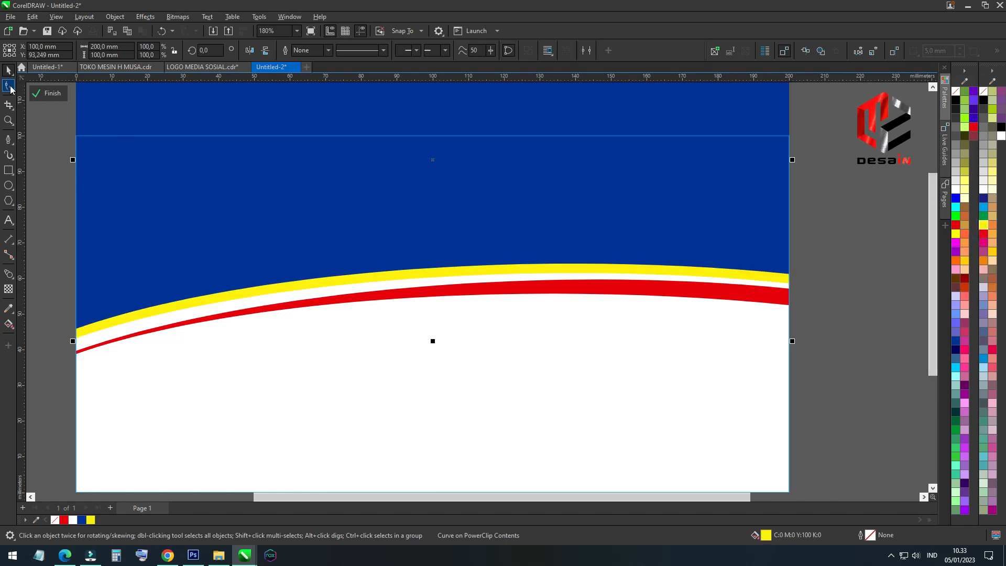
Lower the blue shape's lower left node so the yellow band tapers toward the page's left edge
click(10, 86)
scroll(94, 348, up, 2)
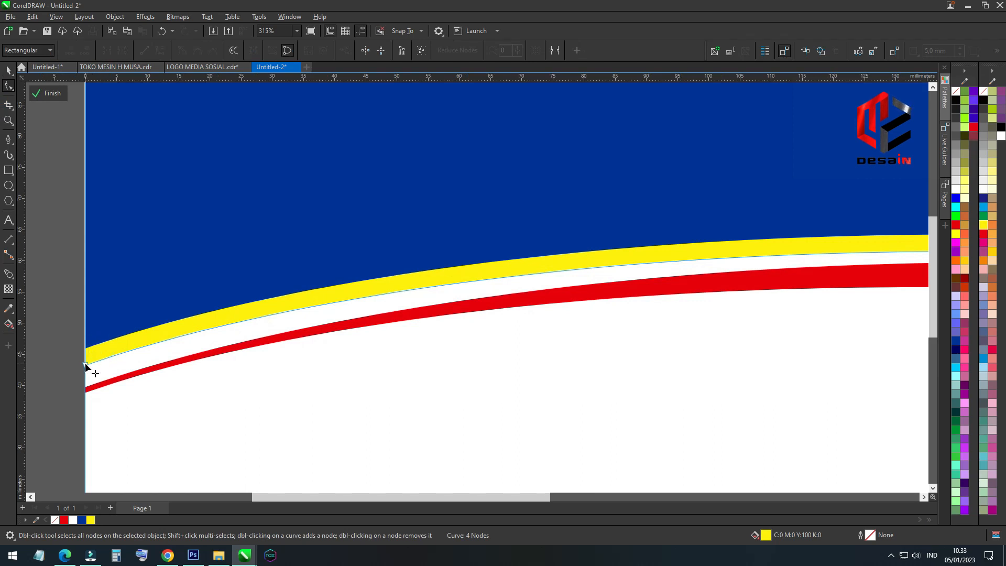
click(115, 318)
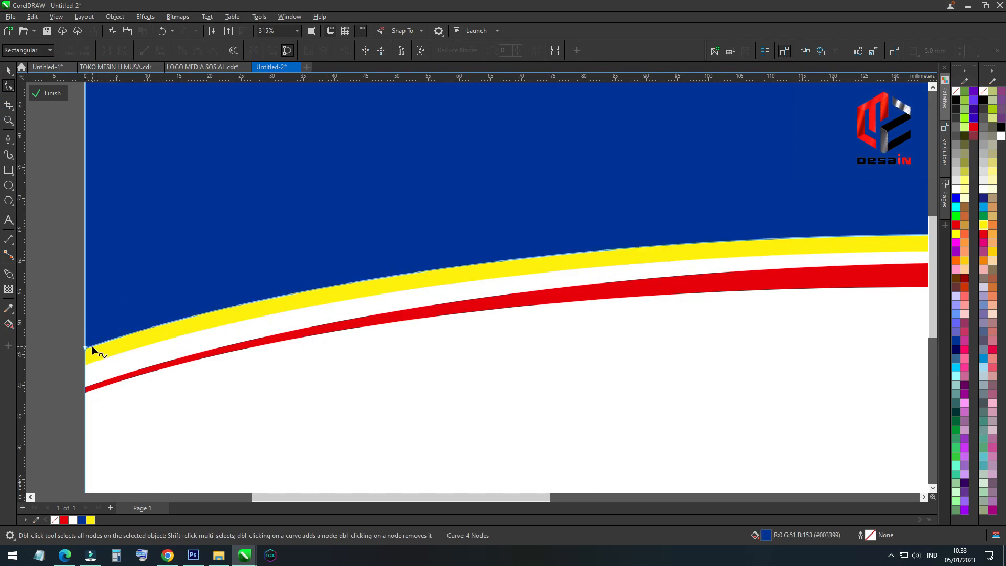
drag(86, 348, 85, 356)
scroll(89, 354, down, 2)
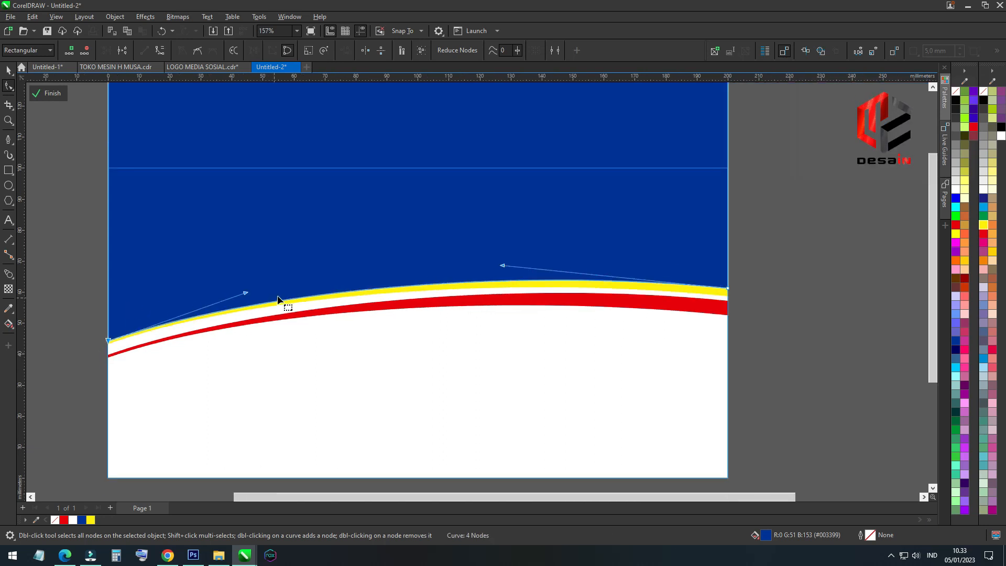
click(8, 70)
click(33, 199)
Check the nodes of the red arched shape and finish editing the PowerClip contents
click(692, 307)
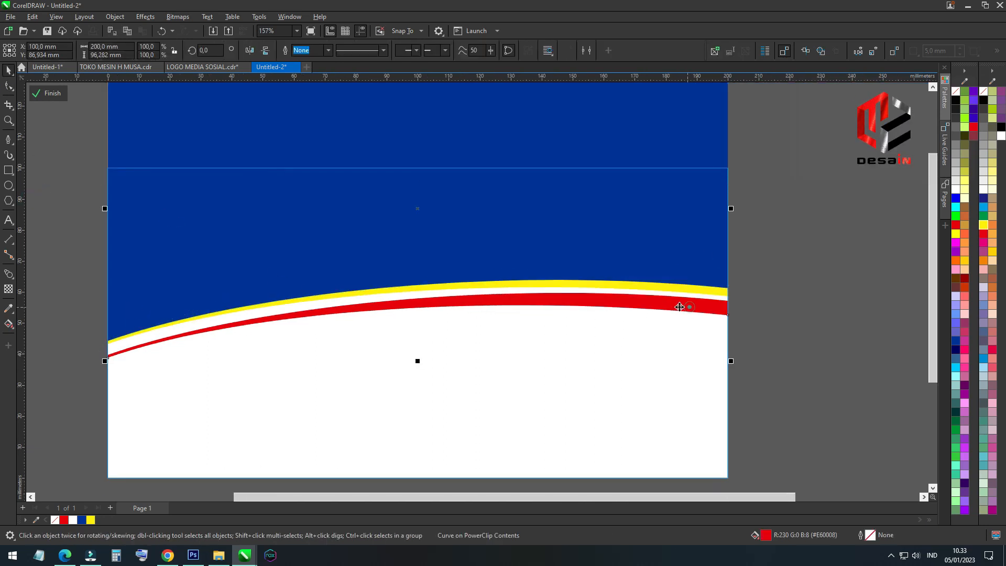
click(6, 87)
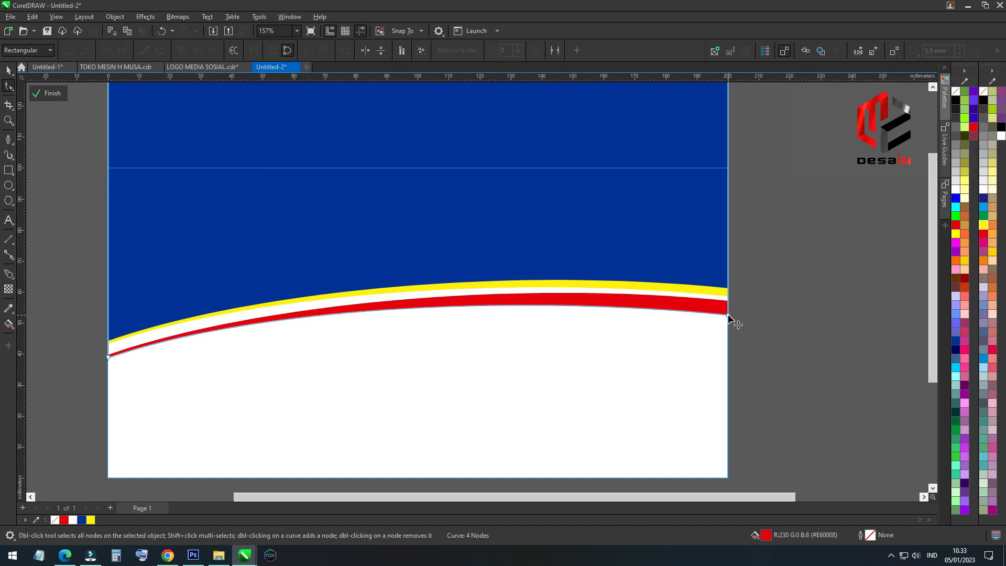
click(10, 71)
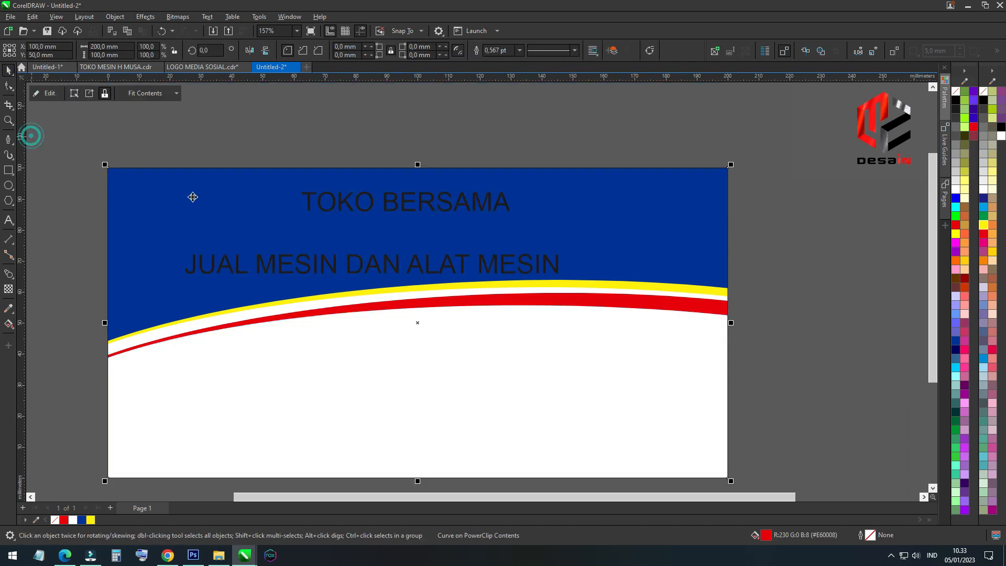
Set TOKO BERSAMA in the AureaUltra font, enlarge it to about 127 mm wide near the banner's upper edge and fill it red
click(373, 202)
click(364, 51)
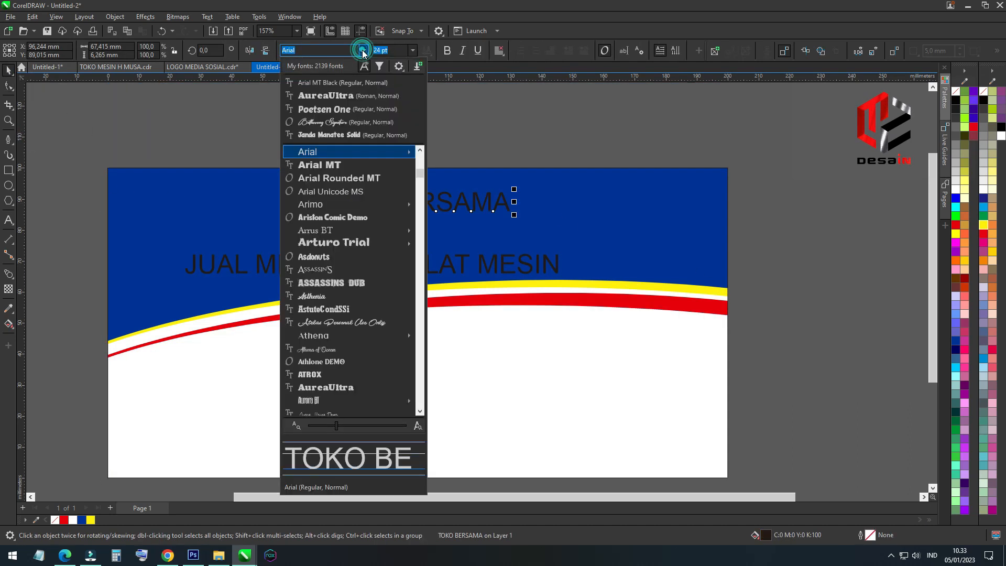
click(331, 96)
drag(542, 222, 618, 215)
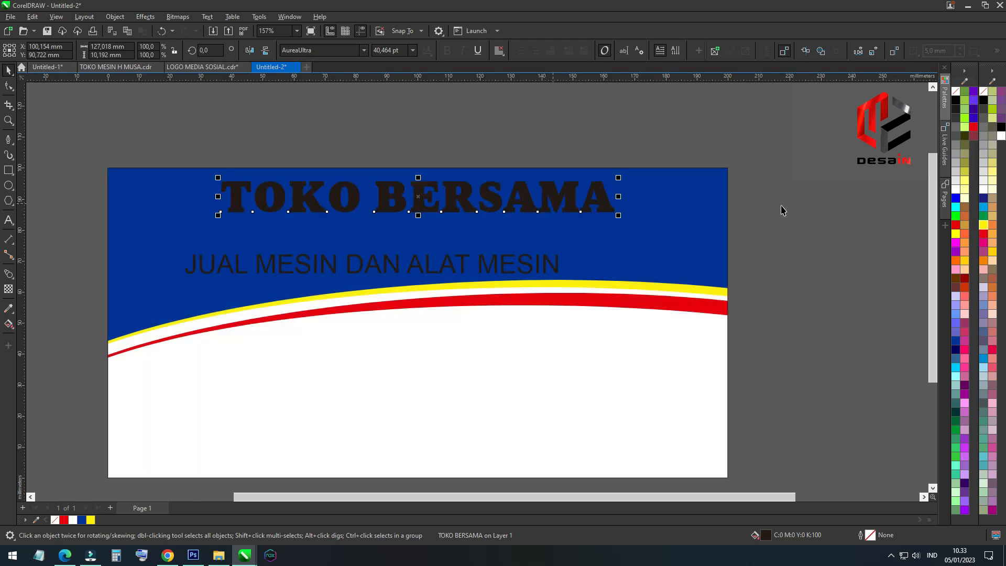
click(988, 233)
Set JUAL MESIN DAN ALAT MESIN in Arial MT Black and enlarge it to about 182 mm wide directly beneath TOKO BERSAMA
click(532, 266)
click(363, 50)
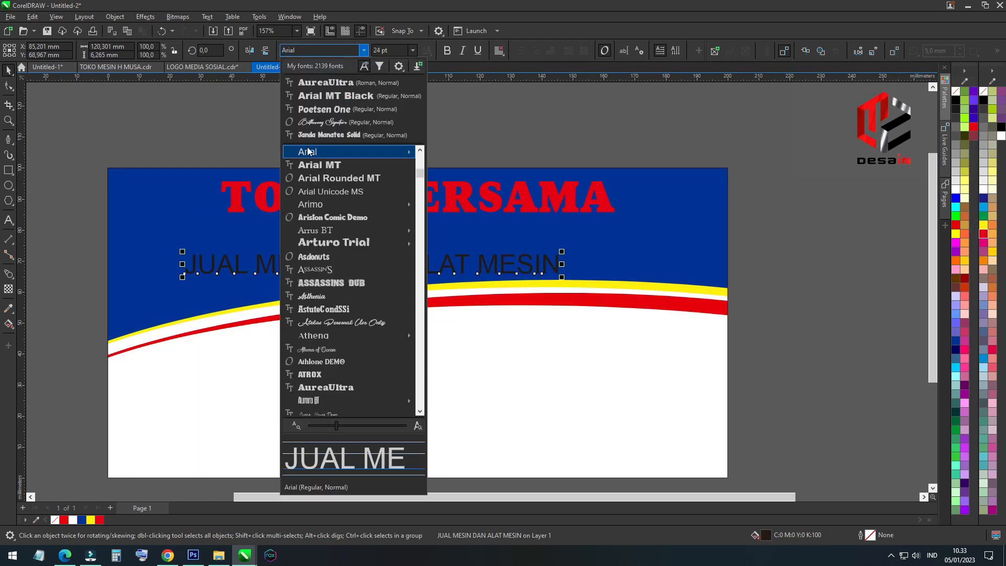
click(330, 96)
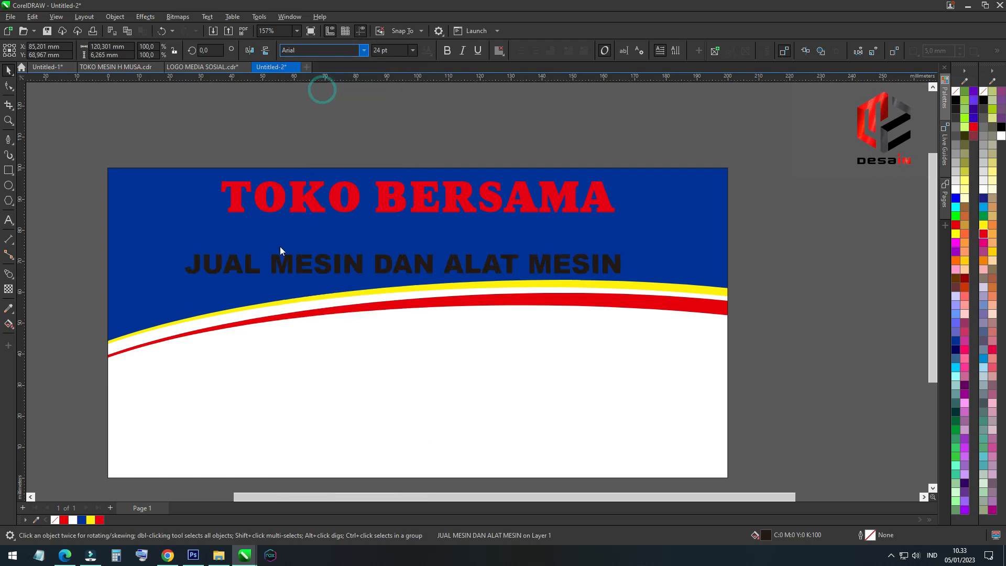
drag(281, 254, 249, 232)
drag(588, 256, 713, 288)
drag(427, 254, 431, 265)
Give both text lines a white outline
scroll(228, 208, down, 2)
scroll(347, 208, up, 3)
shift+click(326, 214)
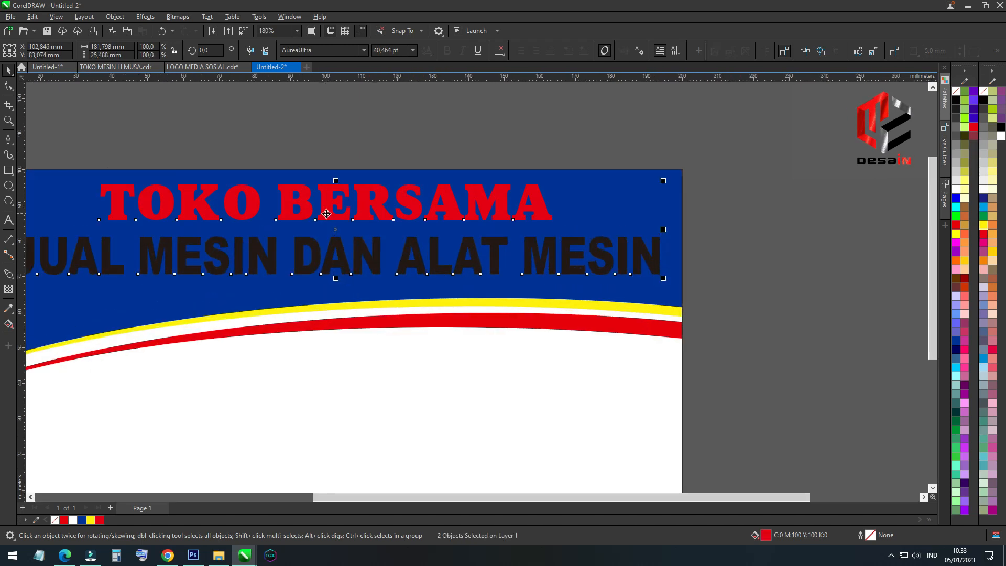
right_click(956, 190)
Set the outline of both text lines to 6 pt with rounded corners, placed behind the fill and scaling with the object
key(F12)
click(437, 238)
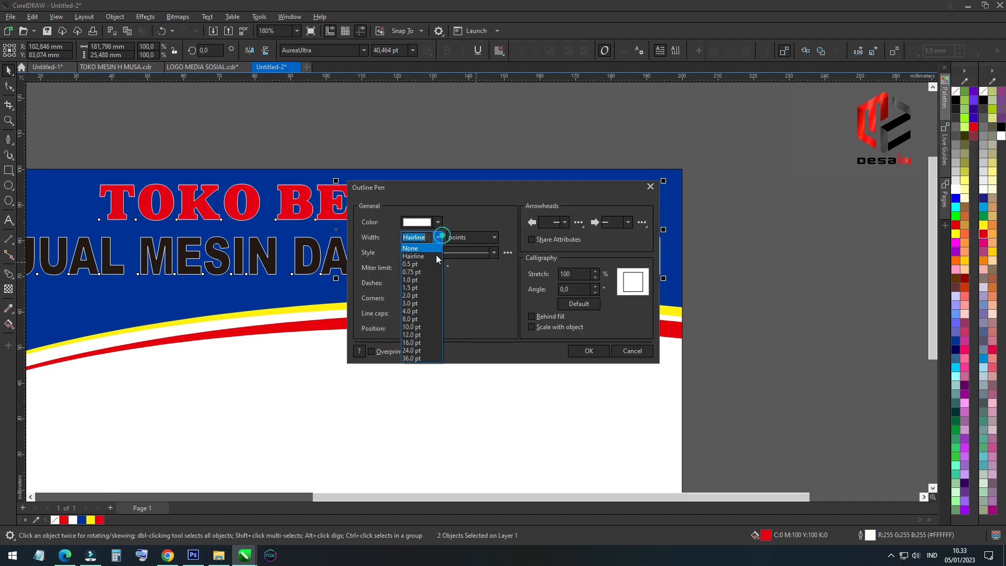
click(413, 313)
click(423, 298)
click(532, 316)
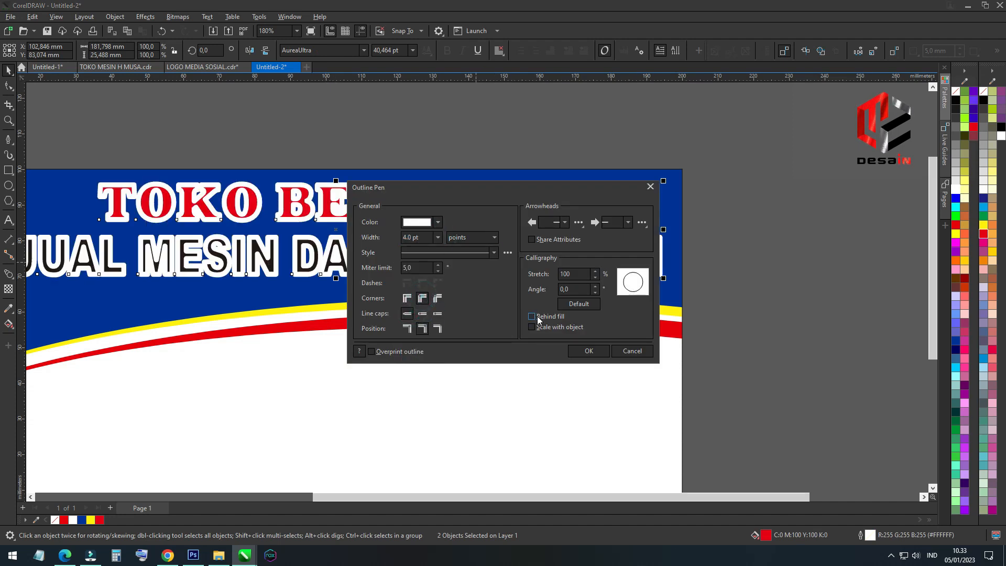
click(532, 327)
click(438, 237)
click(415, 306)
click(411, 237)
key(Return)
click(467, 132)
Fill the JUAL MESIN DAN ALAT MESIN line with yellow and make its outline black
click(422, 259)
click(983, 226)
right_click(957, 101)
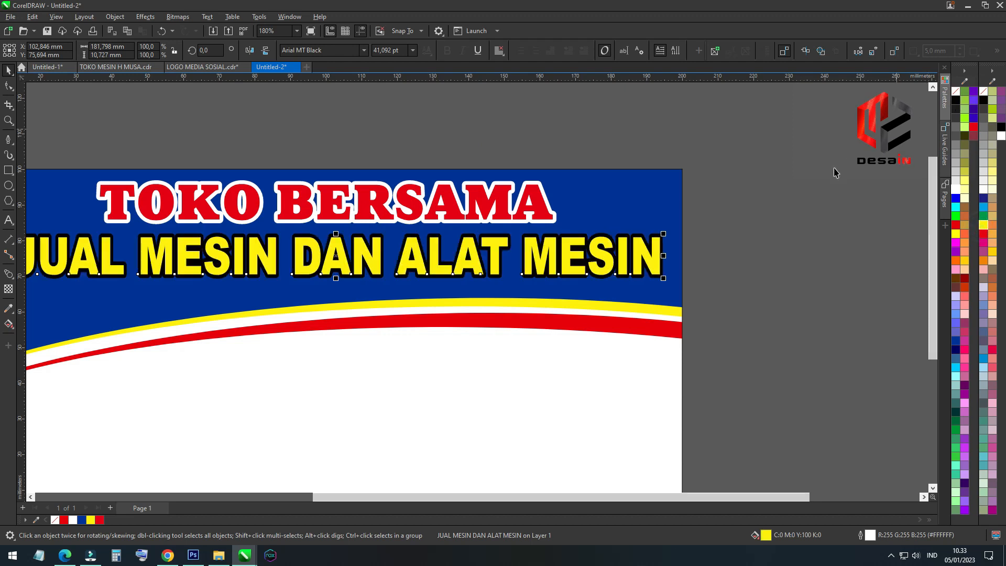
click(832, 169)
Nudge both text lines slightly lower and confirm the second line's 6 pt black outline behind the fill
scroll(474, 220, down, 3)
scroll(370, 227, up, 2)
click(369, 252)
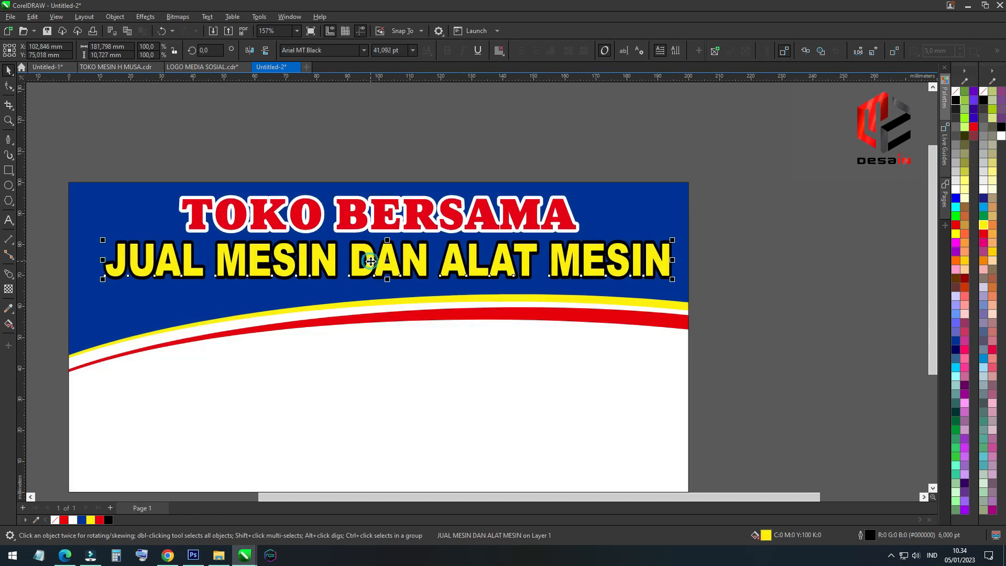
click(370, 261)
key(F12)
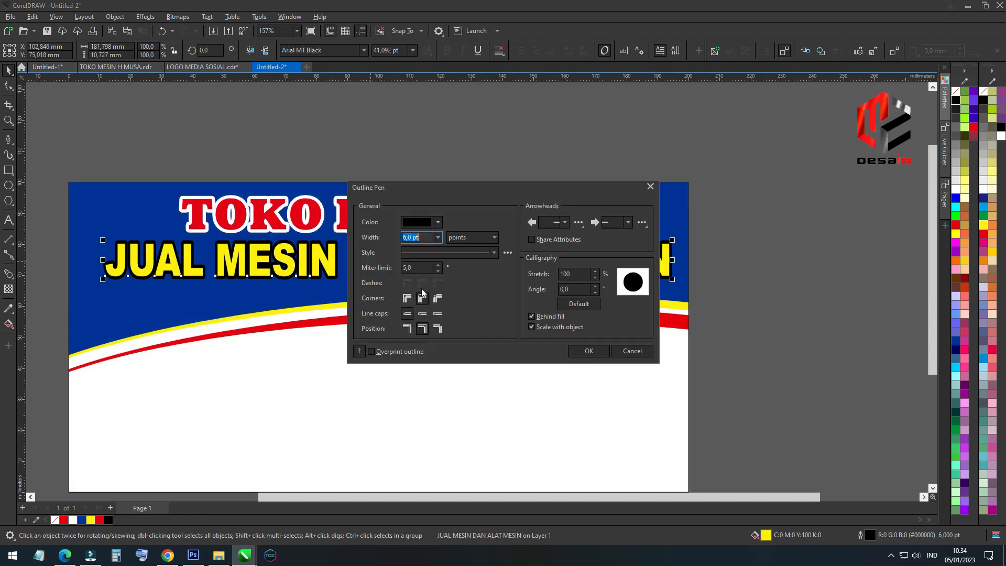
click(589, 352)
Apply a vertical gradient from yellow at the top to orange at the bottom to the JUAL MESIN DAN ALAT MESIN line
click(7, 325)
scroll(365, 272, up, 3)
drag(406, 236, 405, 283)
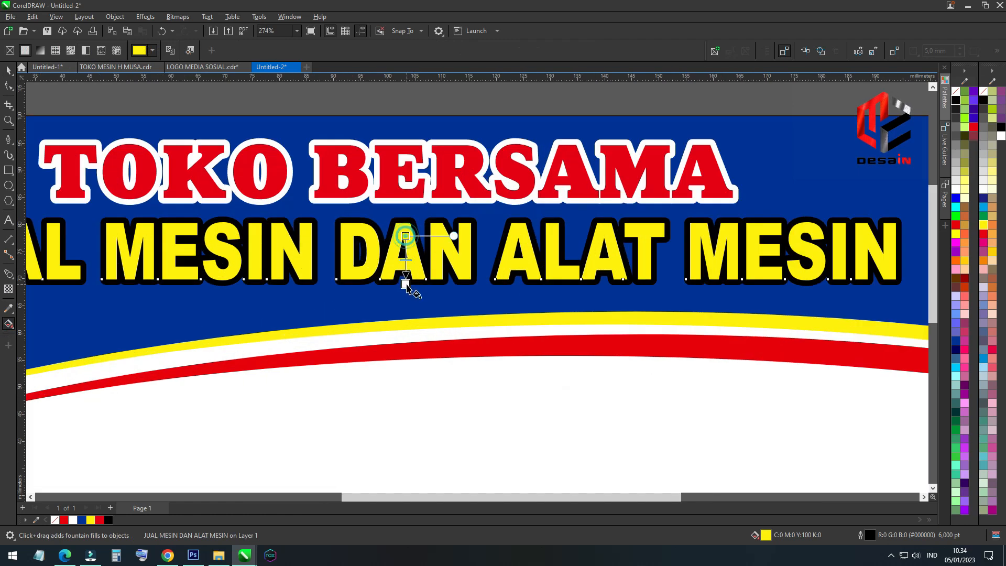
click(960, 267)
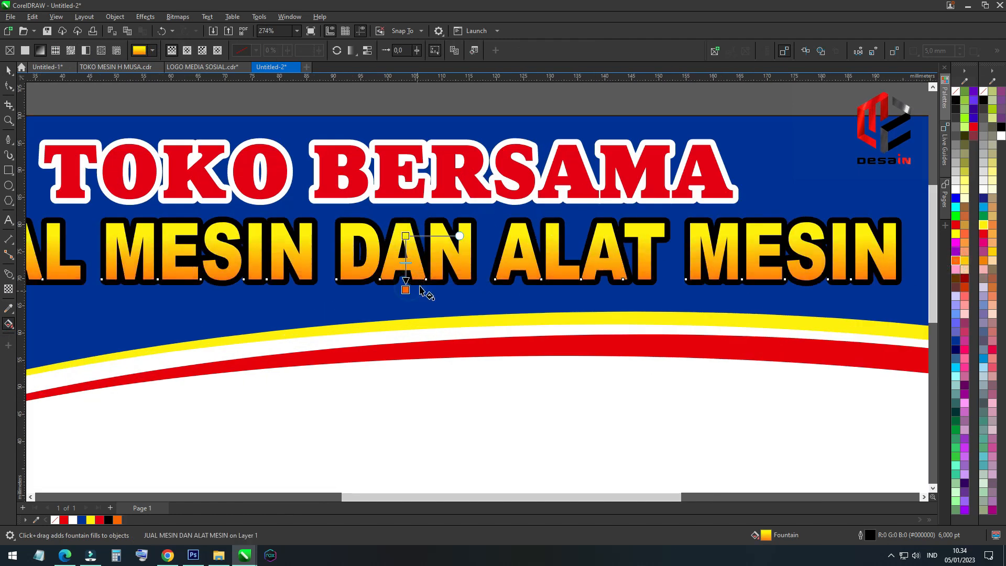
scroll(414, 283, down, 2)
click(390, 202)
click(8, 70)
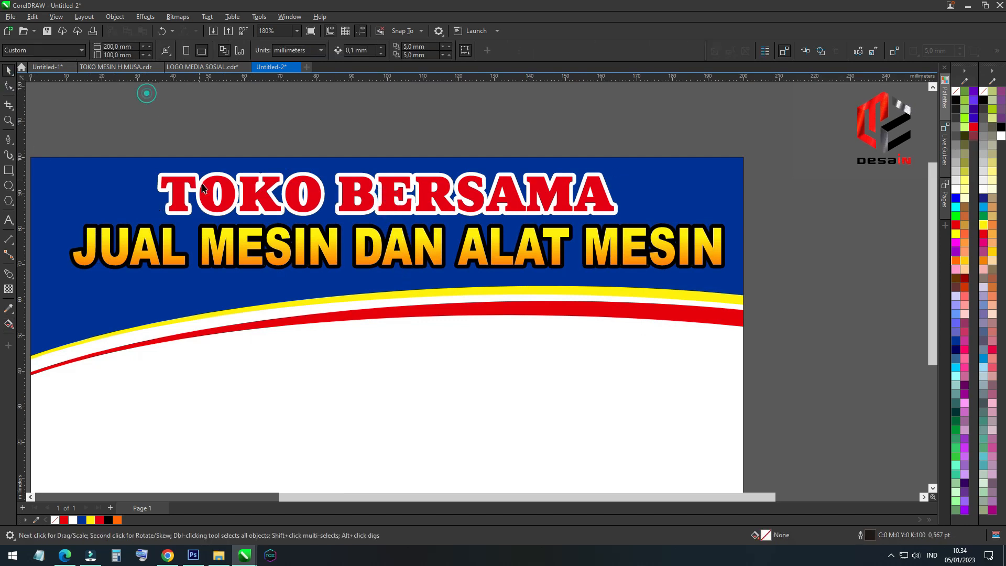
Place an all-white copy of the JUAL MESIN DAN ALAT MESIN line with an 8 pt outline behind the gradient text
click(229, 252)
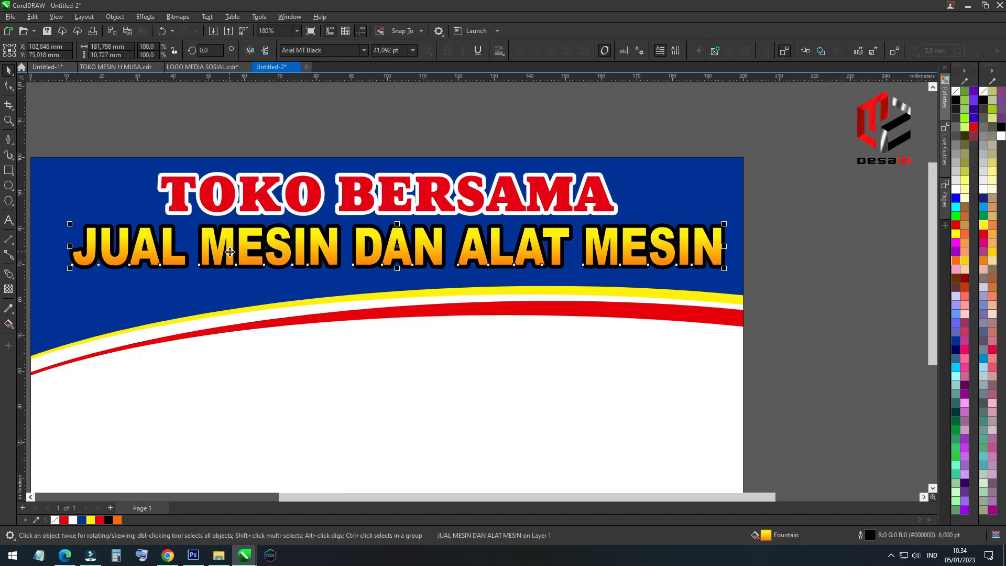
key(F12)
click(438, 239)
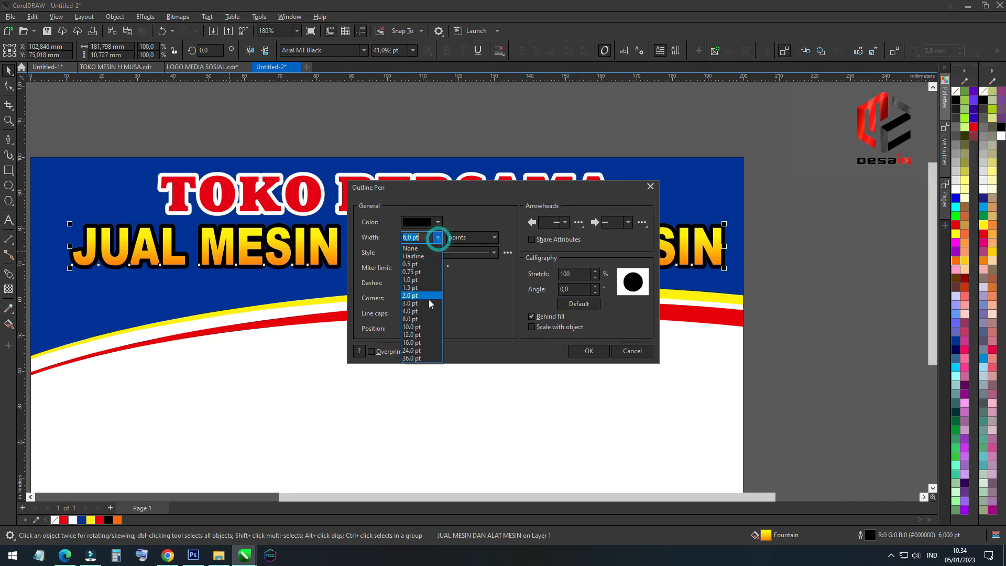
click(417, 322)
click(578, 353)
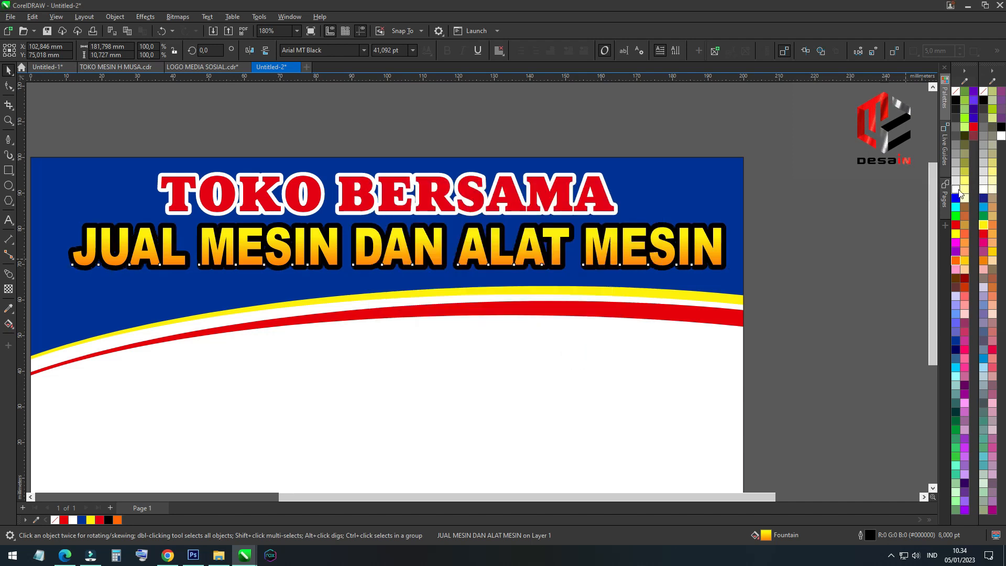
right_click(958, 190)
click(958, 190)
key(ctrl+Page_Down)
Place an all-black copy of TOKO BERSAMA with an 8 pt outline behind the red text
click(388, 181)
key(F12)
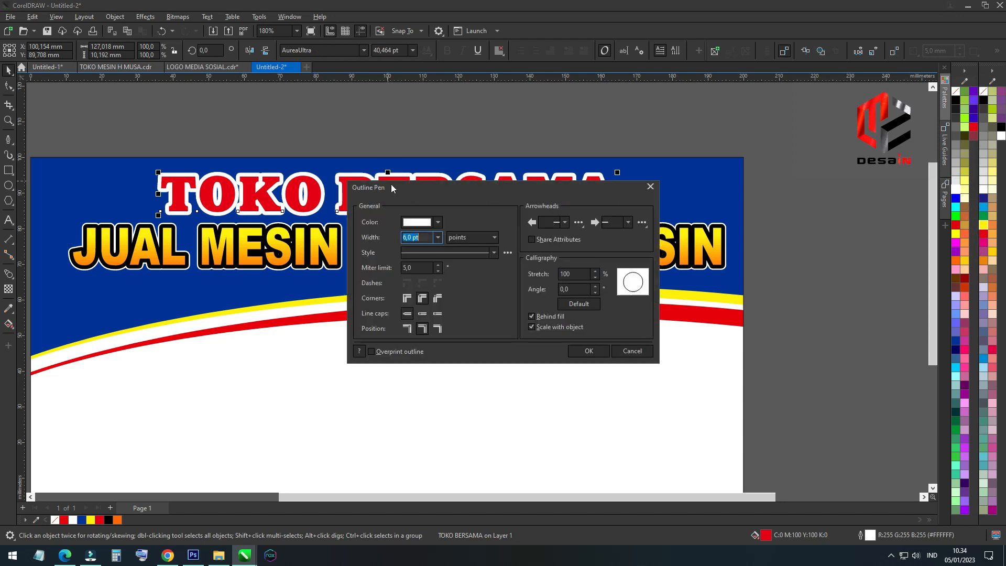
click(438, 237)
click(414, 318)
click(574, 350)
right_click(957, 102)
click(957, 102)
key(ctrl+Page_Down)
click(856, 170)
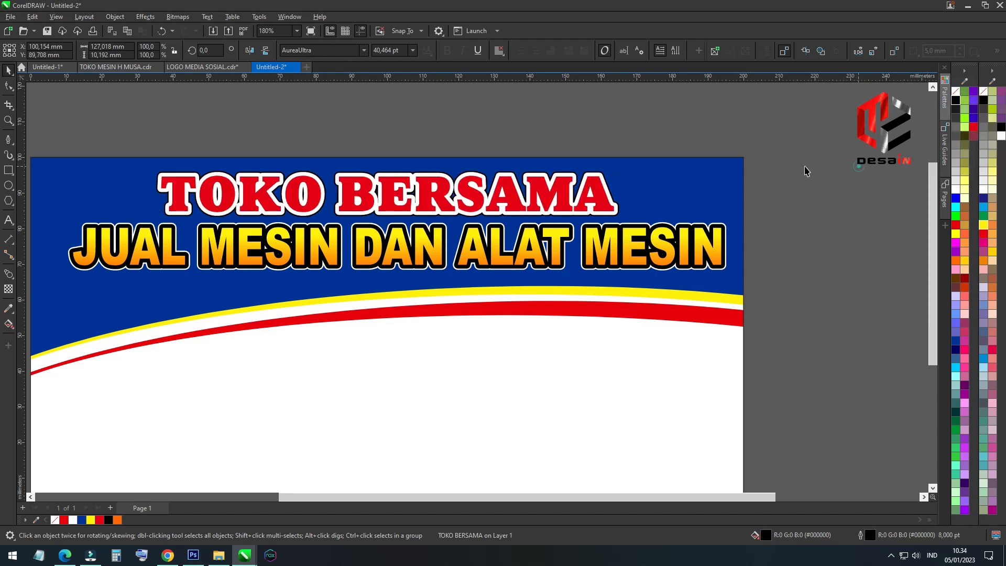
Open the PowerClip contents and fill the red band with a gradient from red at its left end to dark red at its right
scroll(157, 163, down, 3)
scroll(81, 243, up, 2)
click(574, 208)
double_click(574, 209)
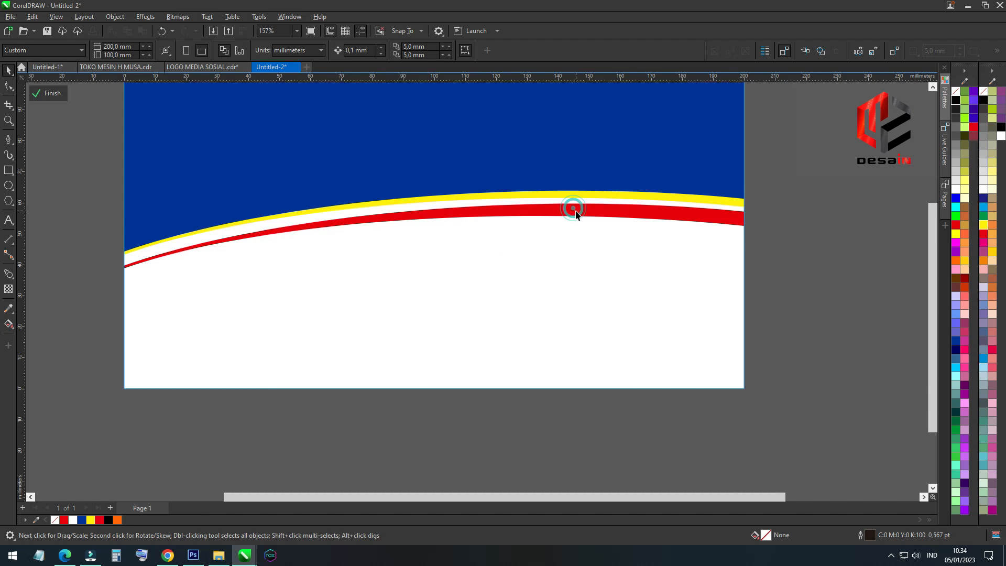
click(9, 324)
drag(222, 242, 737, 203)
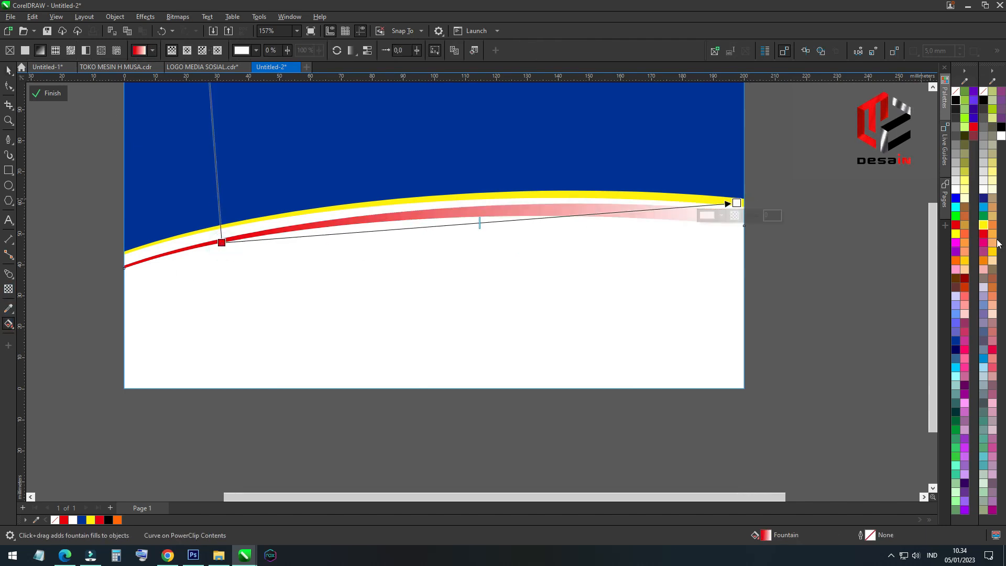
click(965, 278)
Fill the yellow band with a gradient from yellow at its right end to orange at its left end
click(640, 197)
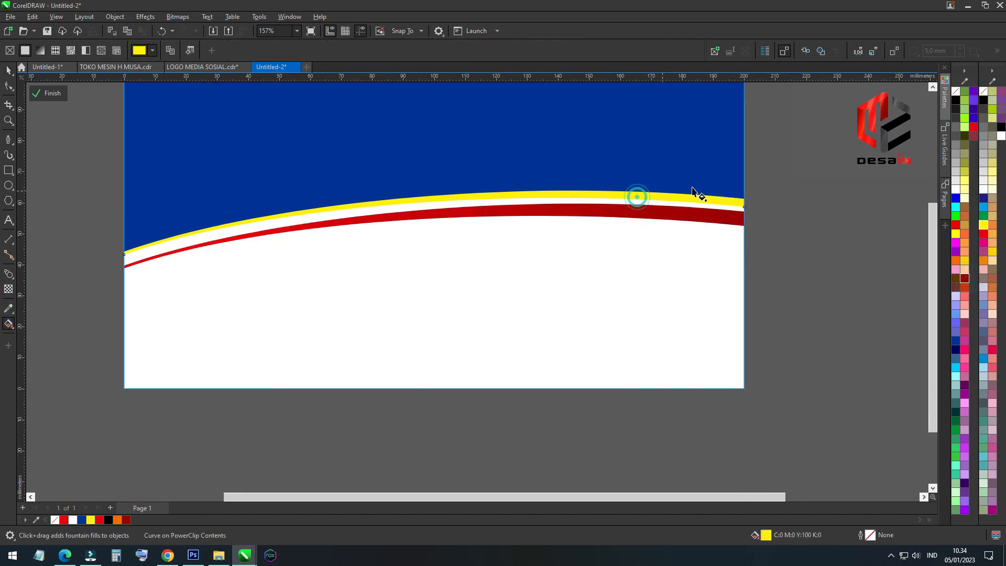
drag(719, 189, 152, 272)
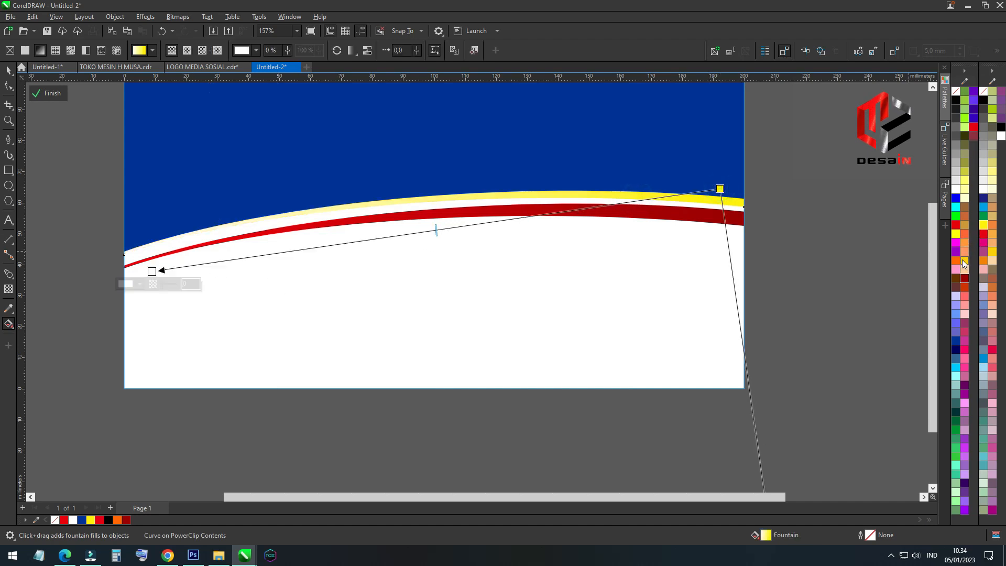
click(962, 263)
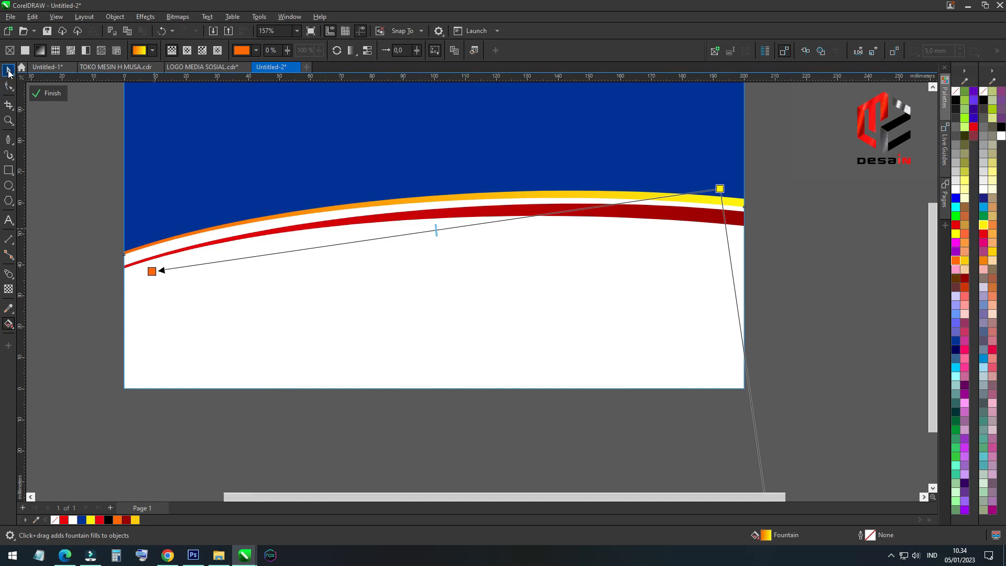
click(8, 70)
Close the PowerClip and move the JUAL MESIN DAN ALAT MESIN line with its backing copy slightly lower
scroll(307, 272, down, 2)
scroll(356, 157, up, 2)
drag(81, 121, 609, 218)
scroll(446, 214, up, 1)
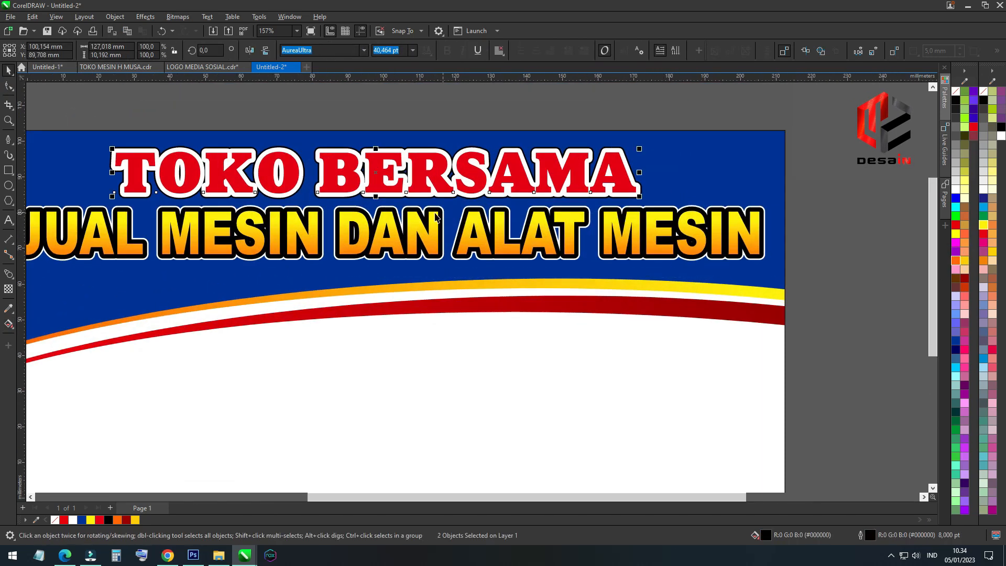
drag(385, 202, 388, 201)
scroll(483, 203, down, 1)
drag(111, 301, 111, 300)
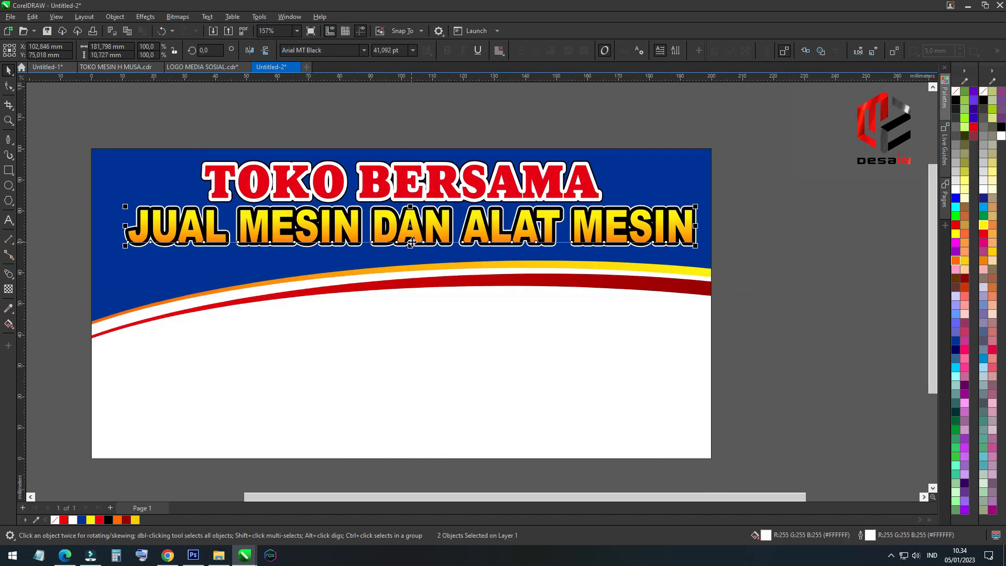
scroll(413, 234, up, 2)
scroll(419, 230, down, 2)
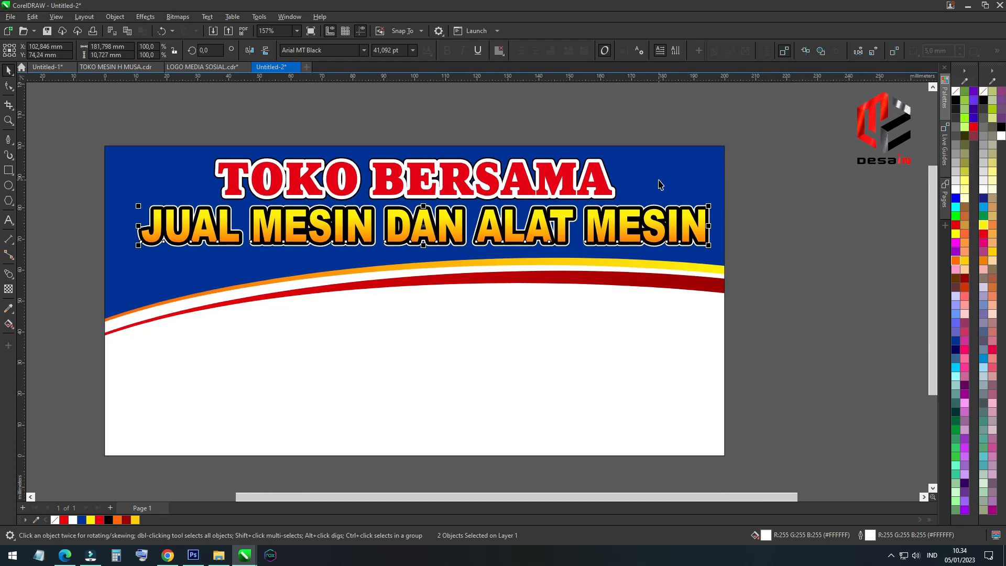
Centre both text lines with their backing copies horizontally on the banner background
shift+click(659, 180)
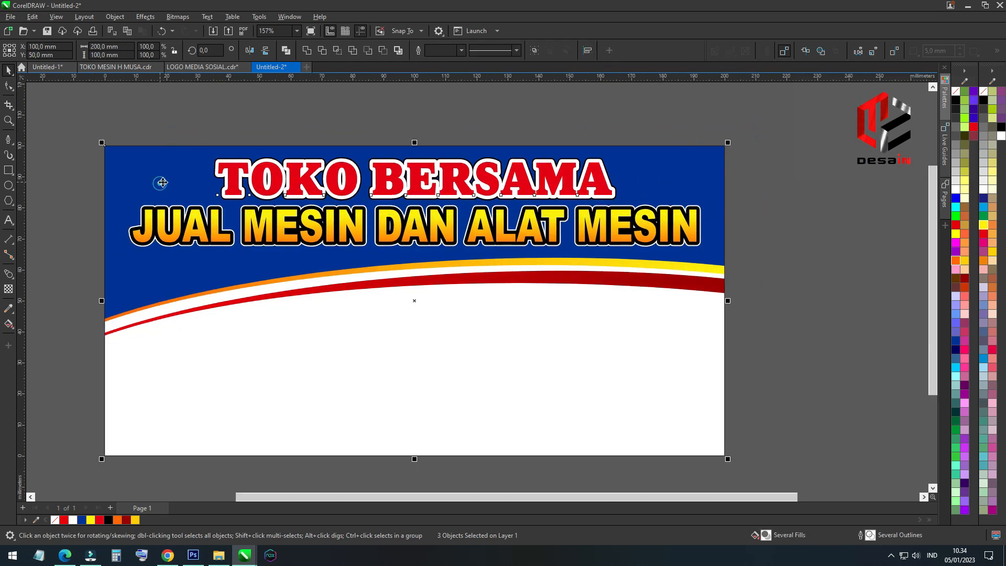
scroll(334, 229, down, 2)
click(569, 273)
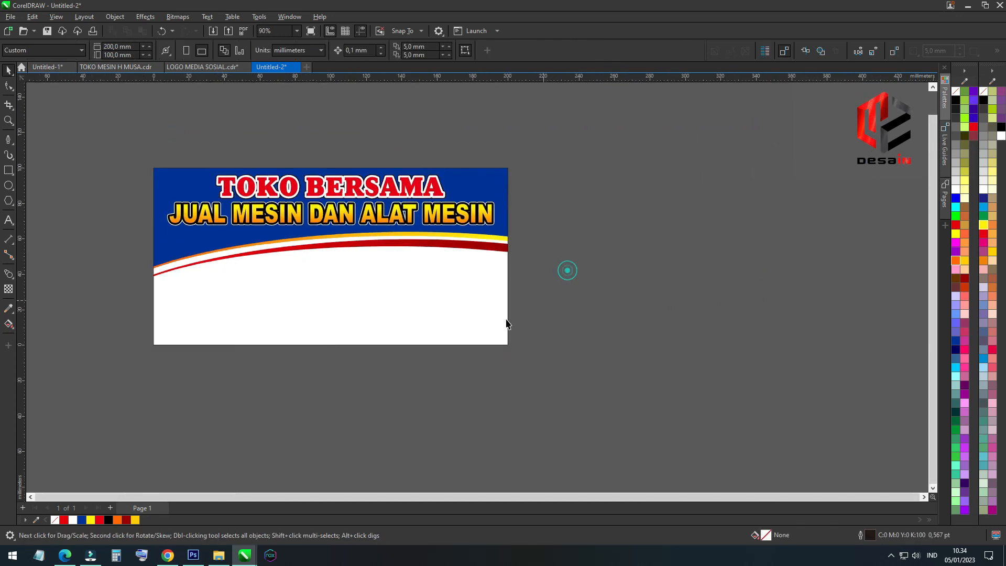
Bring the engine picture and the Yamaha, Kubota and Dongfeng logos from File Explorer into the drawing
scroll(280, 365, up, 1)
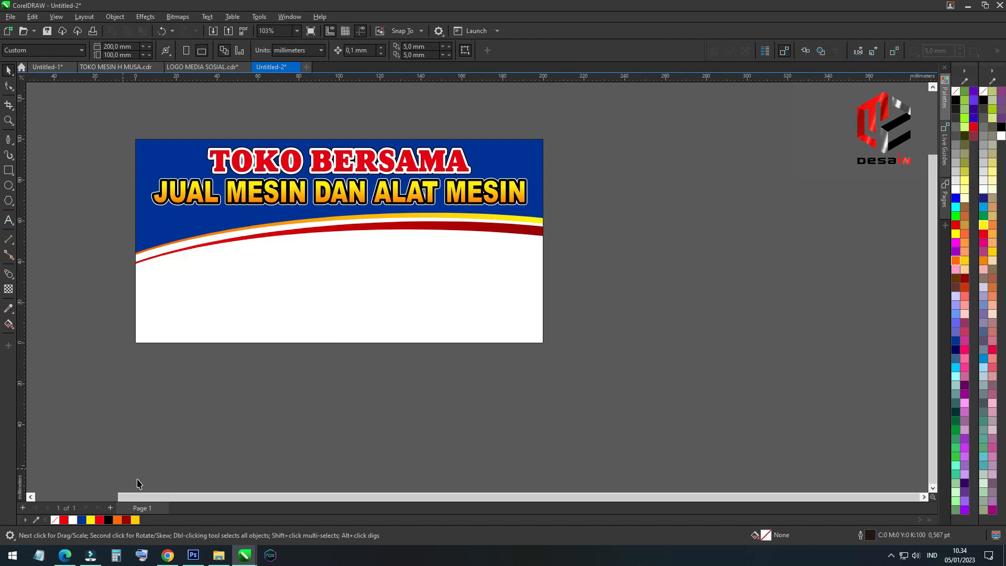
click(218, 556)
click(151, 159)
ctrl+click(272, 152)
ctrl+click(329, 152)
ctrl+click(387, 152)
drag(387, 152, 240, 385)
scroll(326, 174, down, 3)
Move the Dongfeng logo off the engine picture to above the Kubota logo and shrink the Kubota logo
click(379, 426)
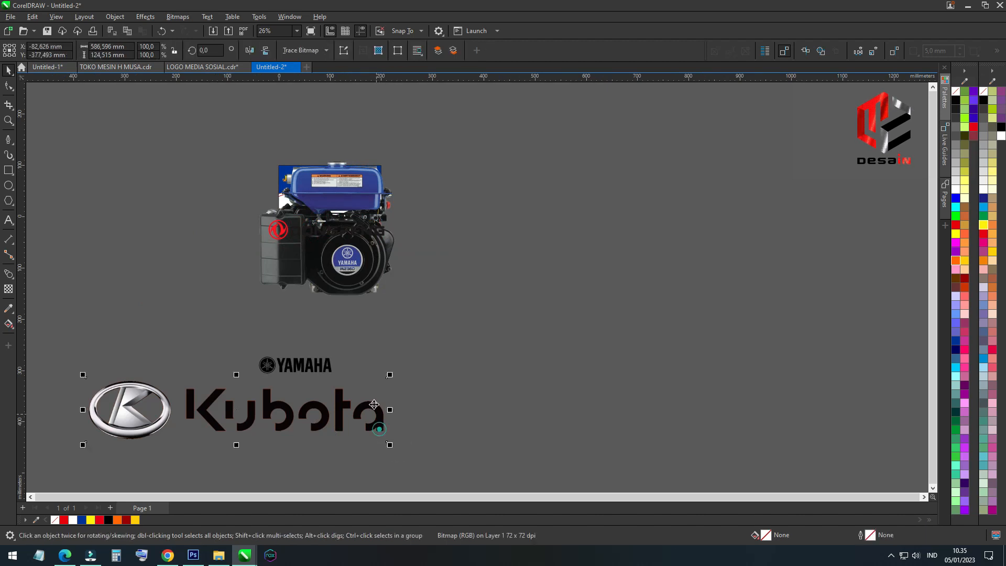
drag(284, 235, 122, 345)
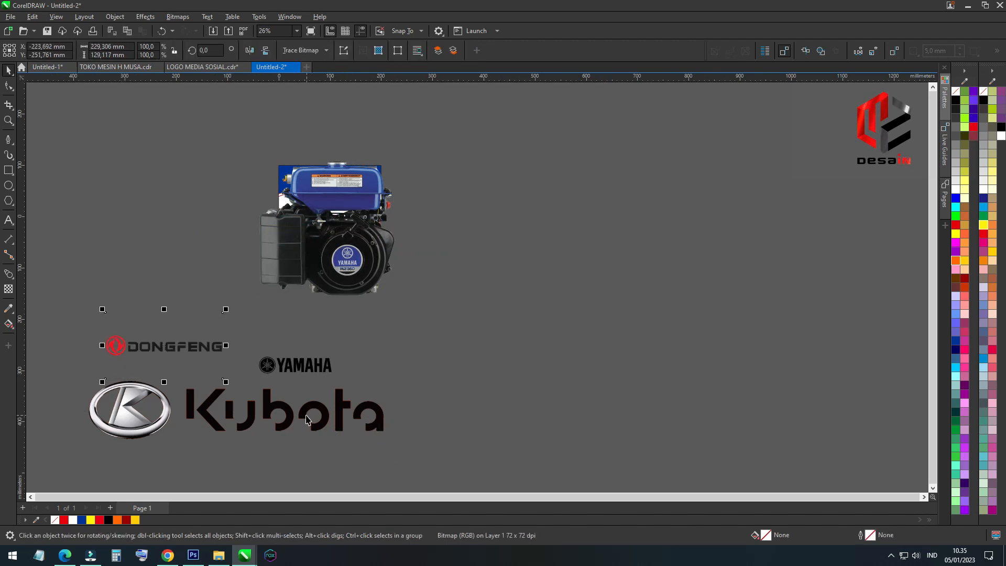
drag(390, 445, 196, 377)
Scale the engine picture down to about 45 mm wide and place it in the middle of the banner's white area
drag(394, 224, 396, 230)
drag(407, 161, 405, 228)
scroll(325, 210, up, 8)
drag(345, 285, 398, 227)
drag(364, 173, 355, 171)
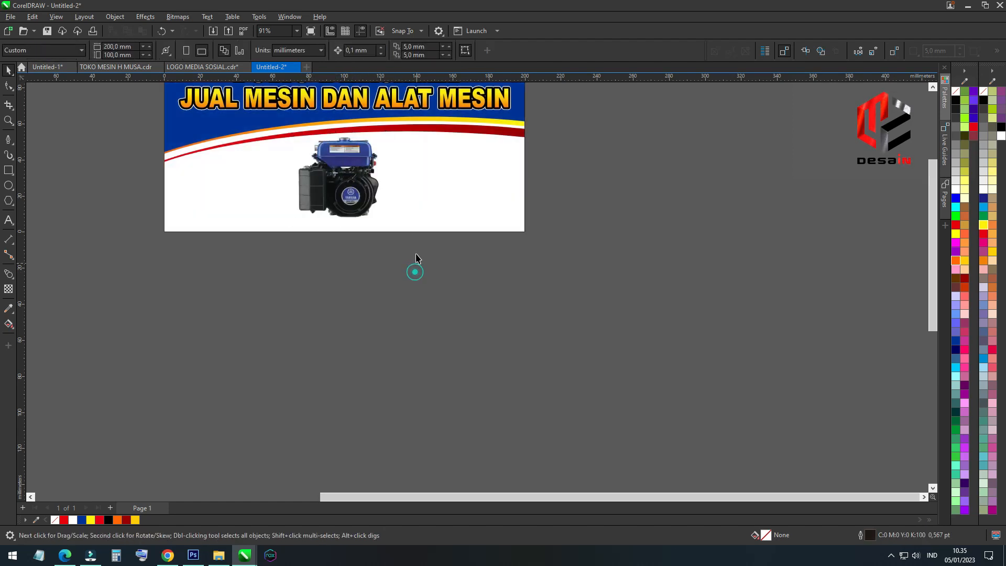
scroll(367, 156, up, 3)
scroll(333, 160, down, 2)
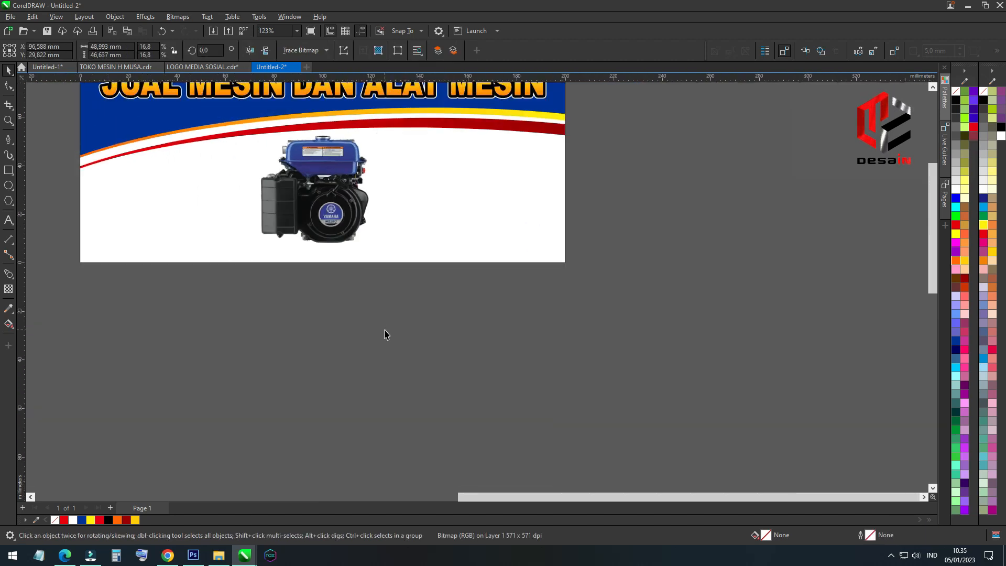
click(386, 330)
click(310, 237)
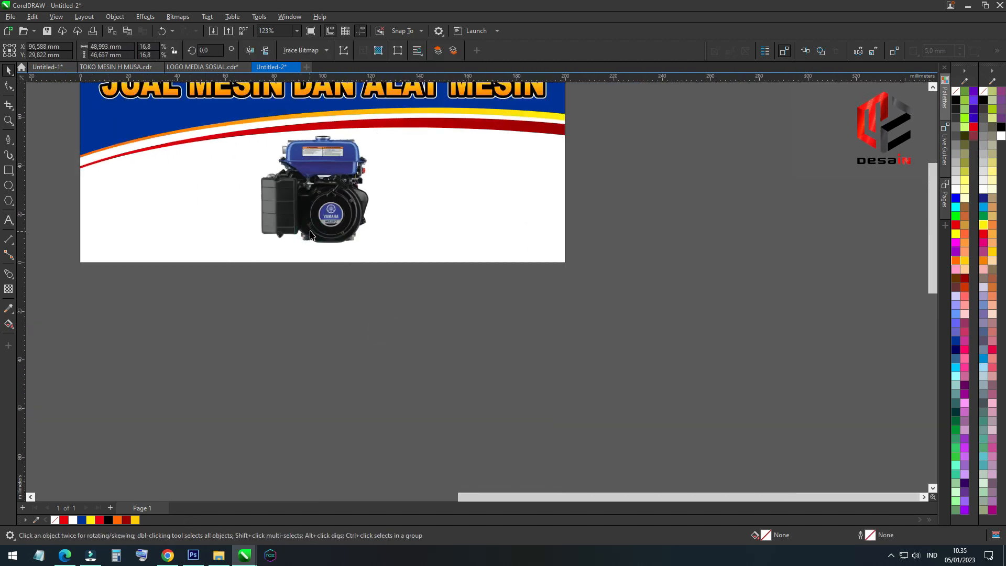
click(376, 342)
scroll(375, 338, down, 1)
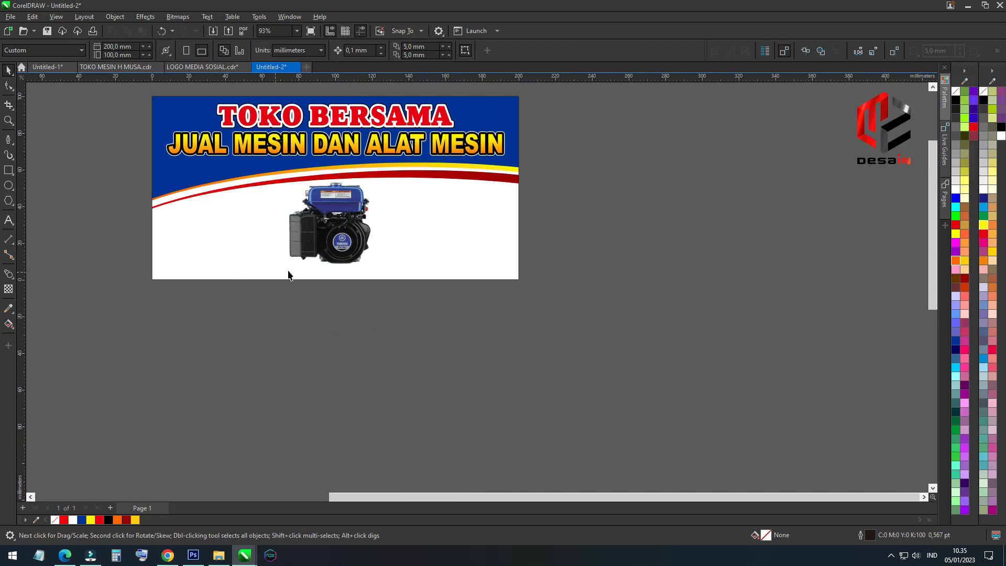
click(9, 173)
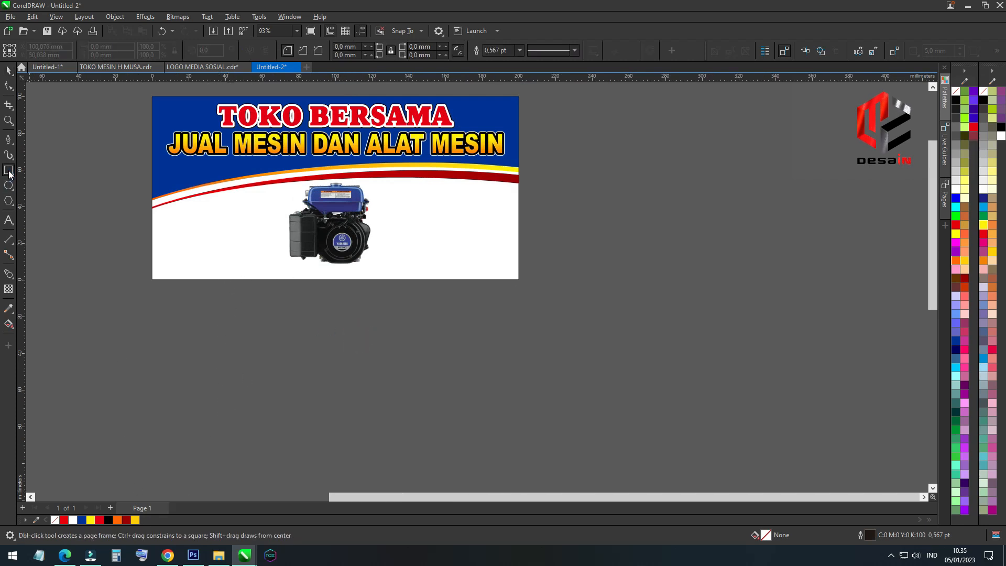
click(9, 72)
Scale down the Yamaha and Dongfeng logos and place them one above the other in the banner's white area beside the engine
scroll(207, 357, down, 5)
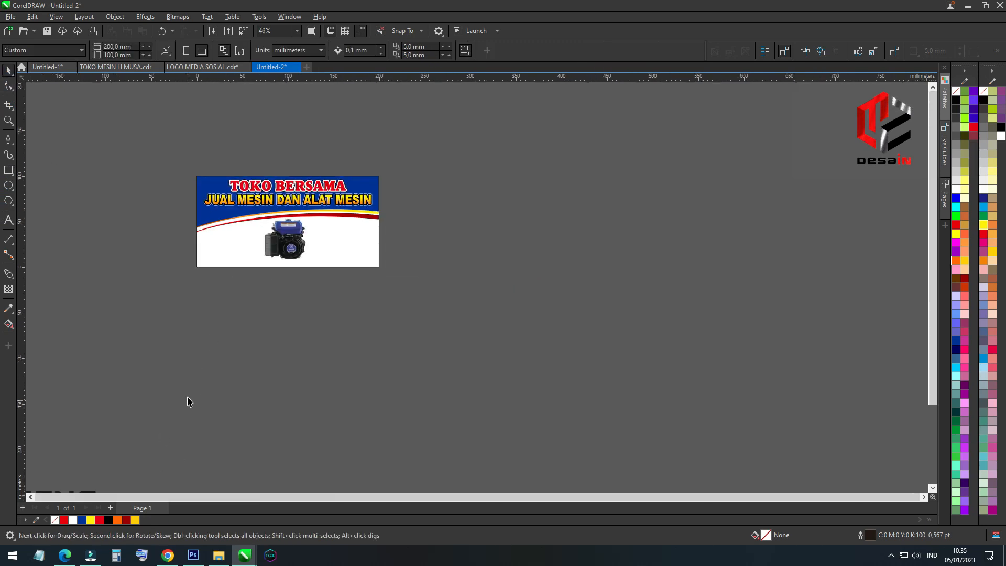
drag(43, 457, 44, 456)
drag(100, 396, 229, 295)
scroll(241, 289, up, 4)
drag(703, 411, 323, 296)
scroll(150, 267, up, 2)
click(235, 379)
drag(391, 278, 176, 261)
drag(111, 294, 111, 410)
drag(70, 257, 109, 313)
drag(284, 361, 230, 336)
scroll(164, 298, up, 1)
drag(160, 285, 161, 343)
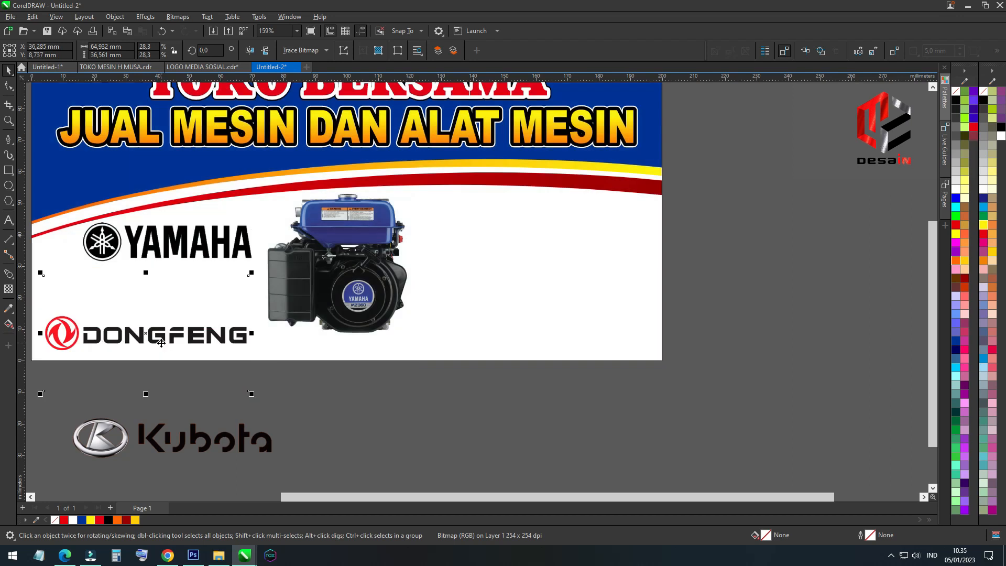
Move the Kubota logo between the Yamaha and Dongfeng logos and scale it down to about 52 mm wide
scroll(159, 341, down, 2)
drag(227, 359, 209, 323)
scroll(227, 332, up, 2)
drag(350, 351, 319, 346)
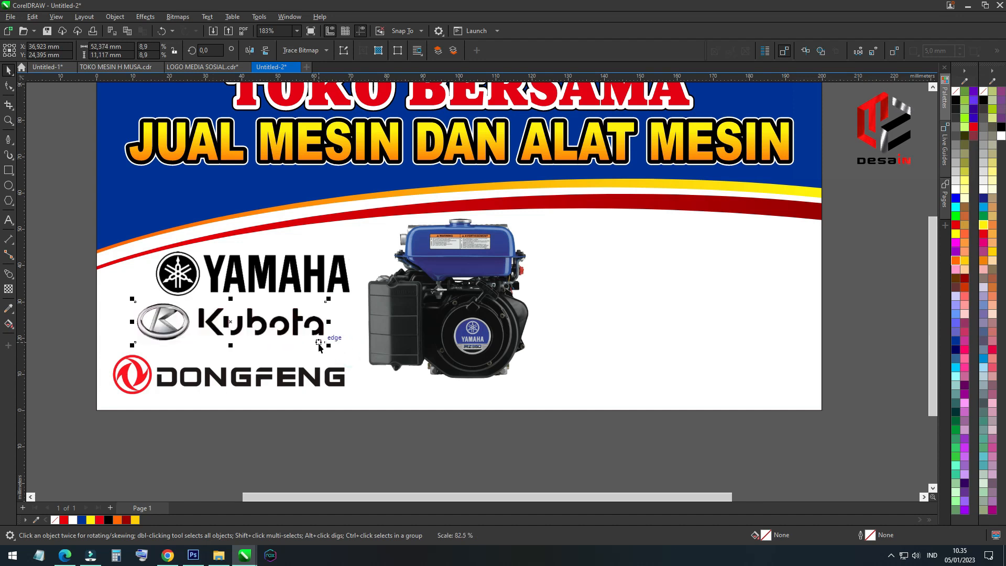
Adjust the positions of the Kubota, Yamaha and Dongfeng logos to form a staggered column beside the engine
drag(241, 324, 255, 327)
drag(267, 278, 281, 275)
drag(256, 325, 223, 326)
drag(211, 371, 264, 370)
drag(162, 326, 137, 330)
click(189, 379)
drag(188, 384, 182, 373)
drag(232, 273, 225, 280)
Shift the blue engine picture slightly away from the logos and scale it down to about 46 mm wide
scroll(168, 274, down, 2)
scroll(341, 309, up, 1)
drag(369, 302, 392, 302)
drag(490, 215, 488, 224)
drag(422, 298, 423, 291)
click(435, 392)
Fine-tune the Dongfeng and Kubota logos so the Kubota logo sits nearest the banner's outer edge
drag(277, 361, 272, 360)
drag(318, 302, 275, 280)
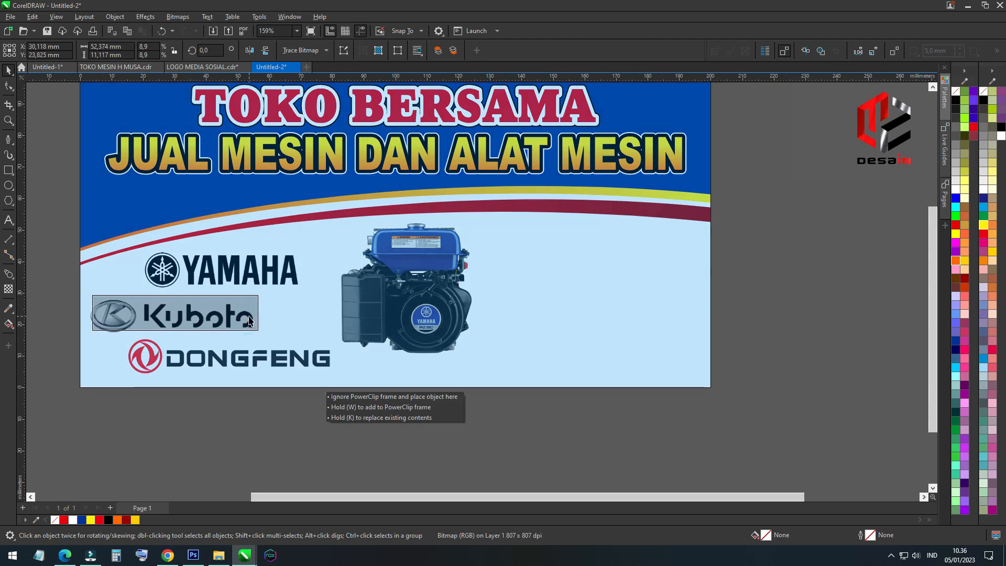
scroll(248, 321, down, 2)
click(257, 357)
click(366, 423)
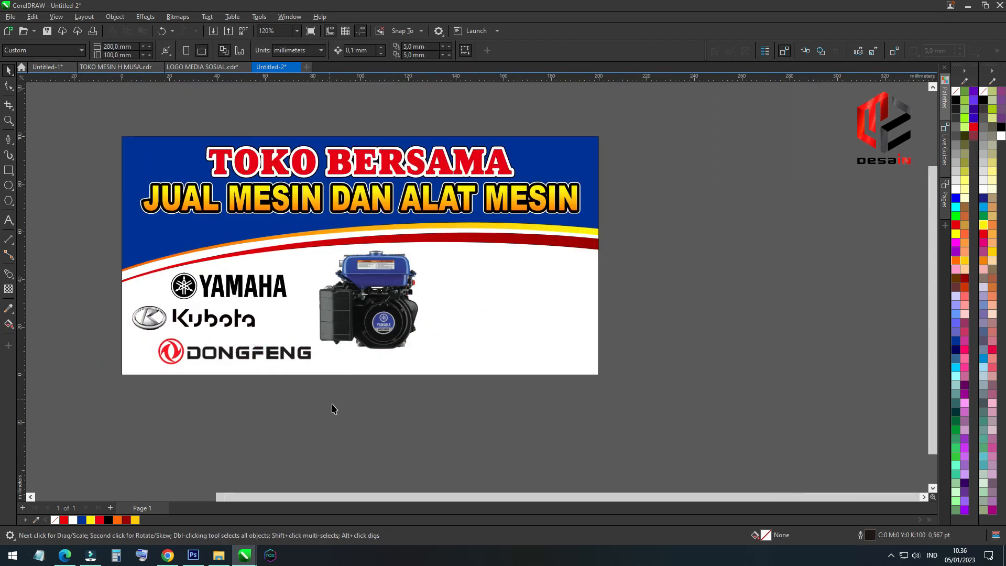
drag(77, 237, 77, 237)
click(471, 313)
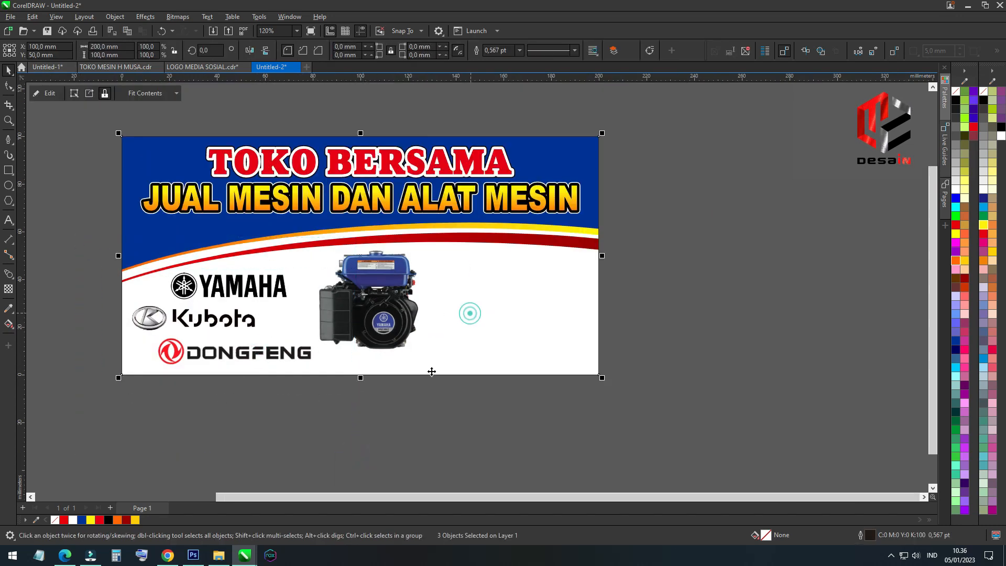
click(370, 404)
Draw a 200 × 100 mm rectangle over the whole banner and move it below the banner
click(13, 170)
mouse_move(122, 136)
mouse_down()
mouse_move(575, 394)
mouse_move(600, 374)
mouse_up()
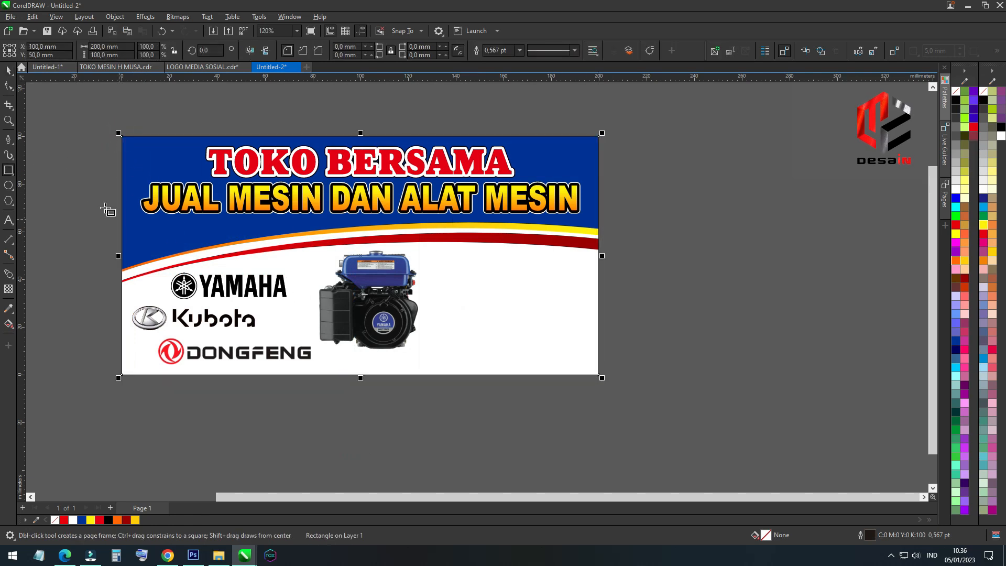
drag(124, 137, 139, 398)
Give the rectangle an 8.0 pt outline placed behind the fill and scaled with the object
key(F12)
click(439, 238)
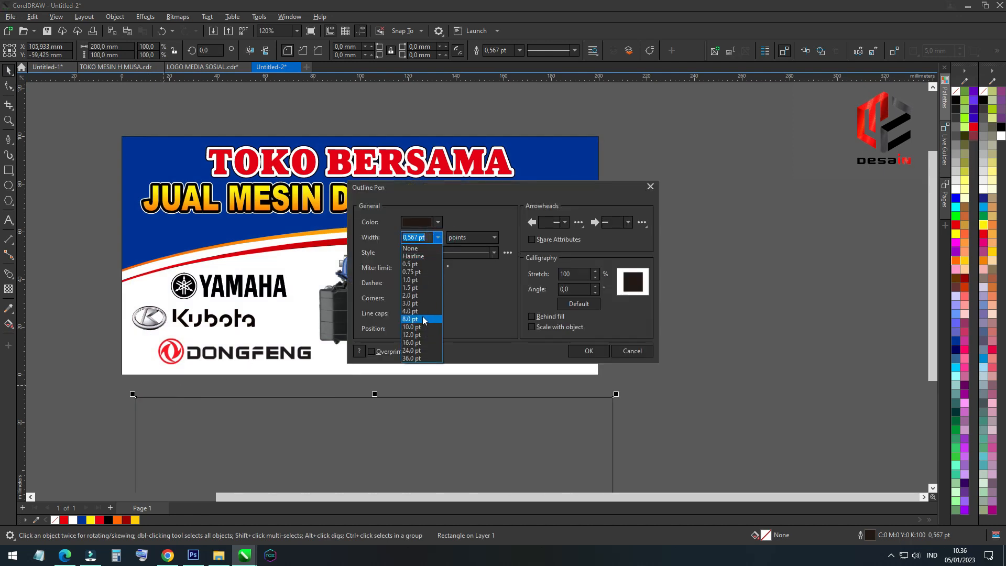
click(424, 319)
click(438, 237)
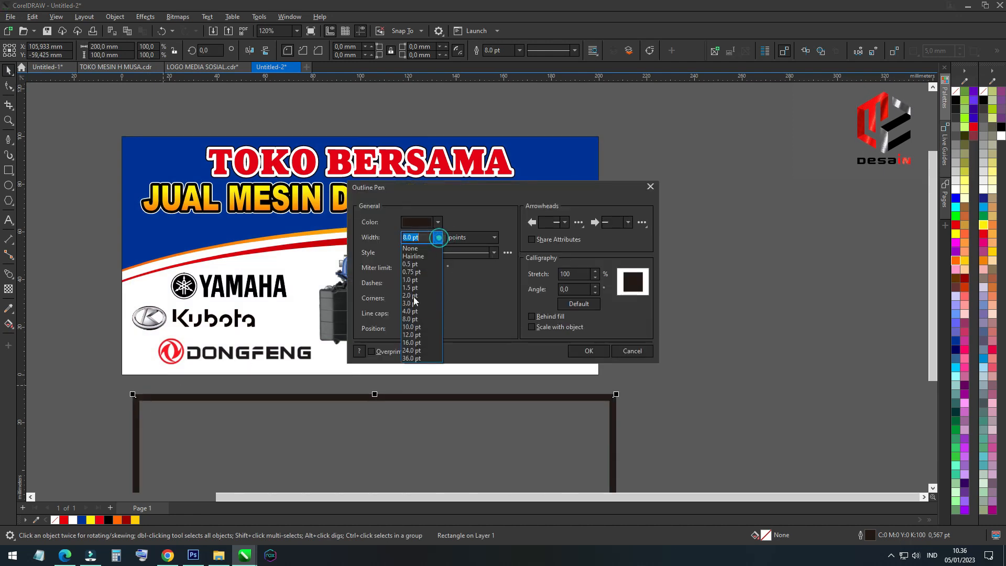
click(414, 320)
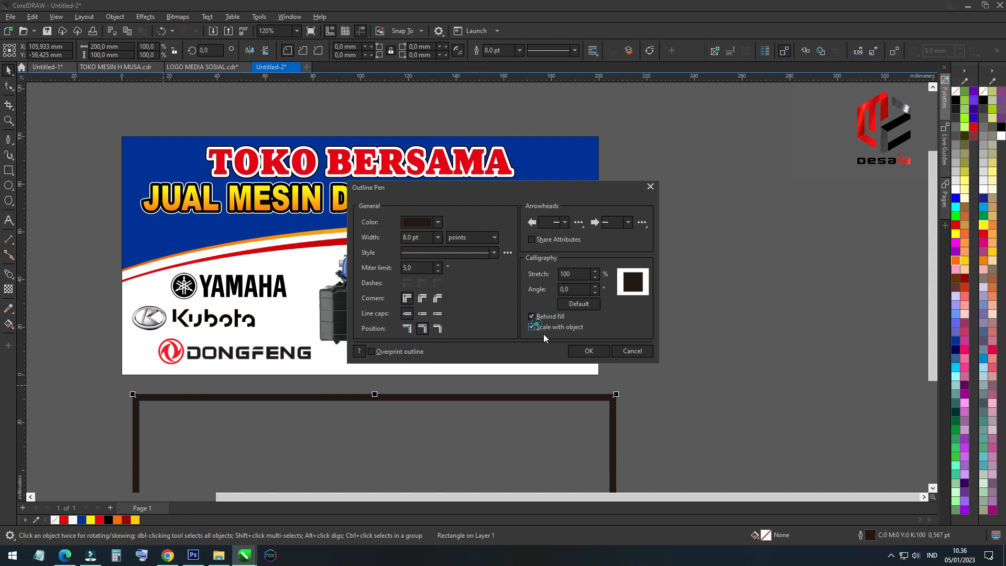
click(585, 352)
Colour the rectangle's outline red and place it inside the banner's PowerClip frame as a border
right_click(64, 520)
key(ctrl+1)
click(125, 366)
click(693, 309)
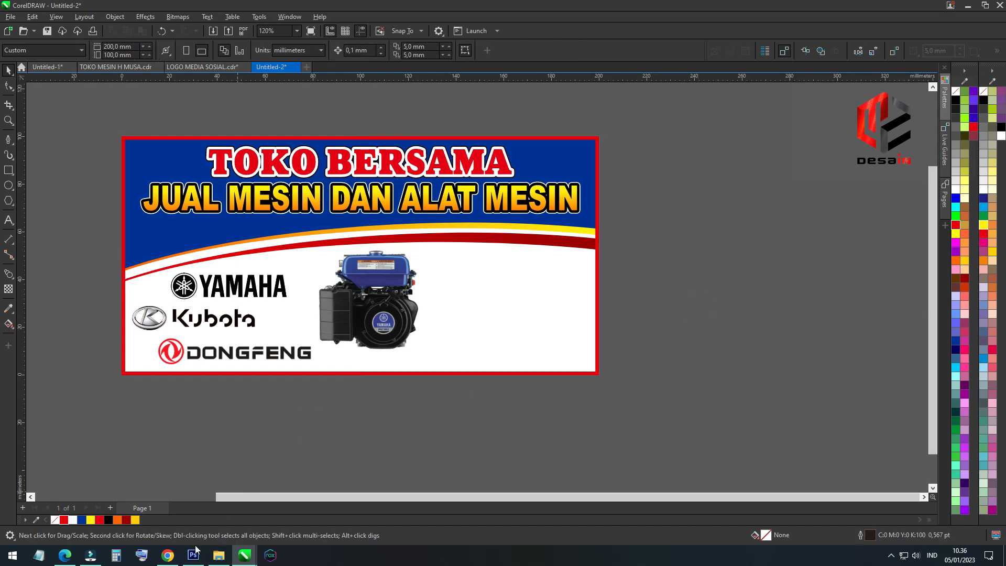
Switch to Chrome, return to the "mesin loncin" image results and copy the Loncin LC 190 F engine picture
click(168, 555)
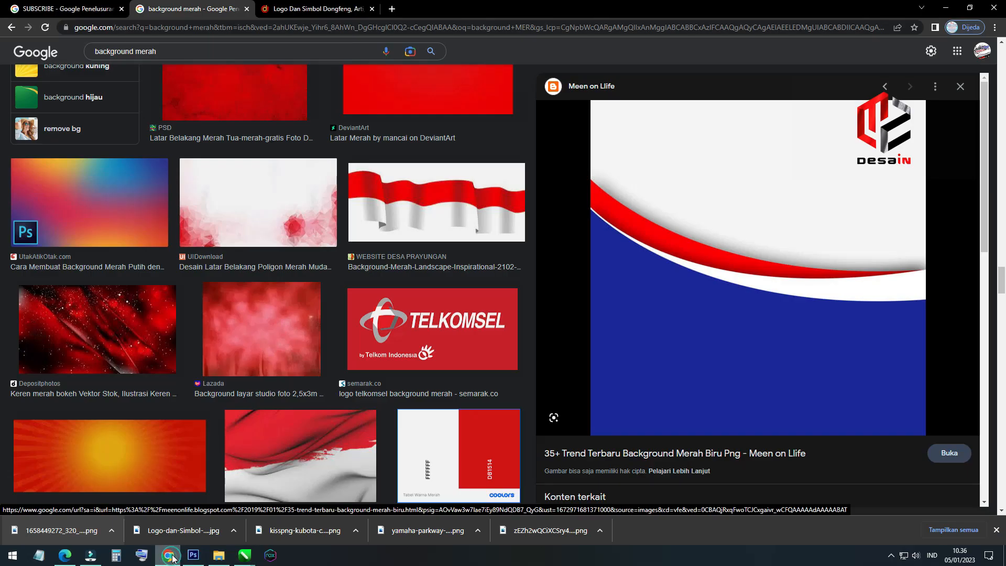
click(12, 28)
click(12, 29)
click(12, 29)
click(12, 29)
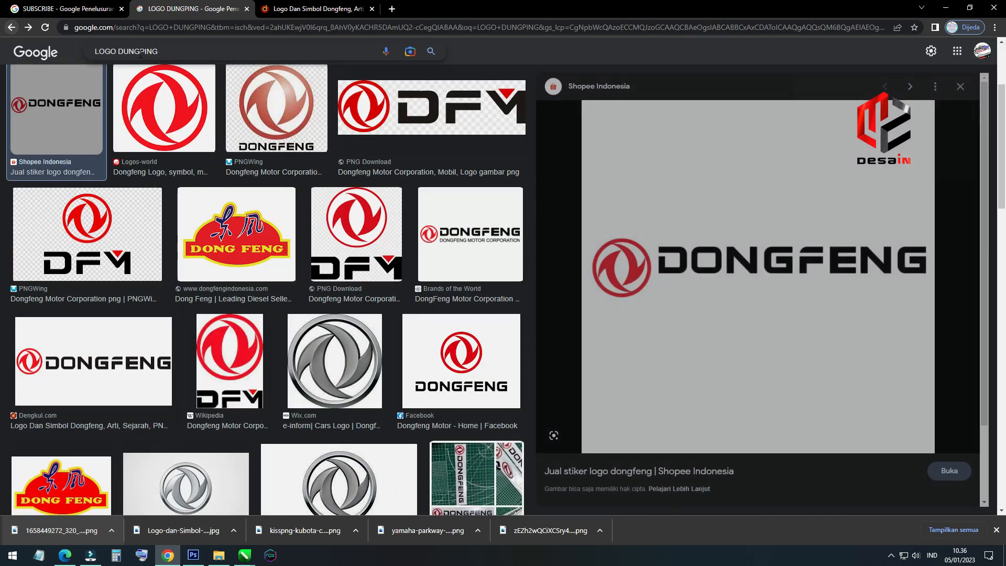
click(11, 27)
click(10, 28)
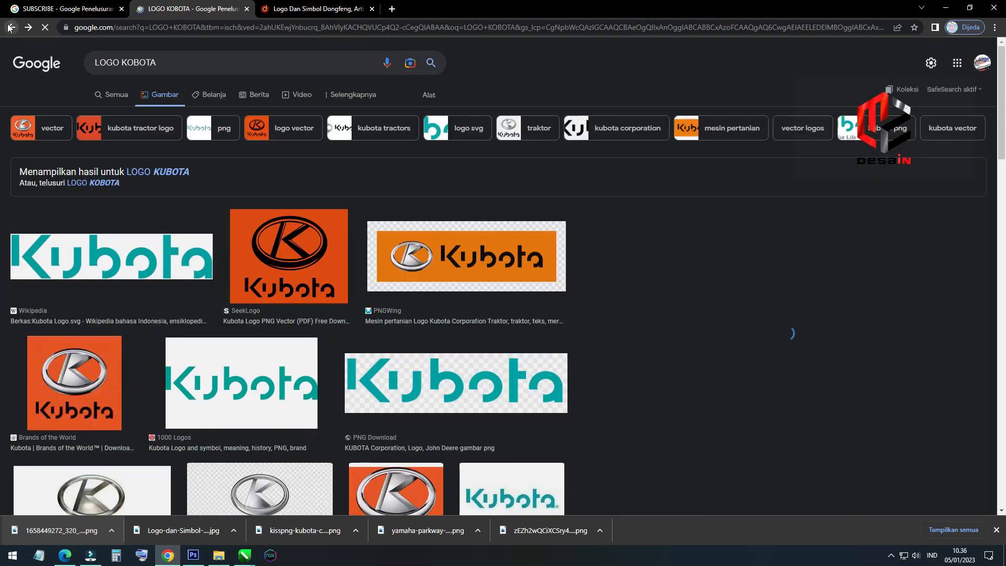
click(11, 29)
click(11, 28)
click(11, 27)
click(11, 27)
click(11, 28)
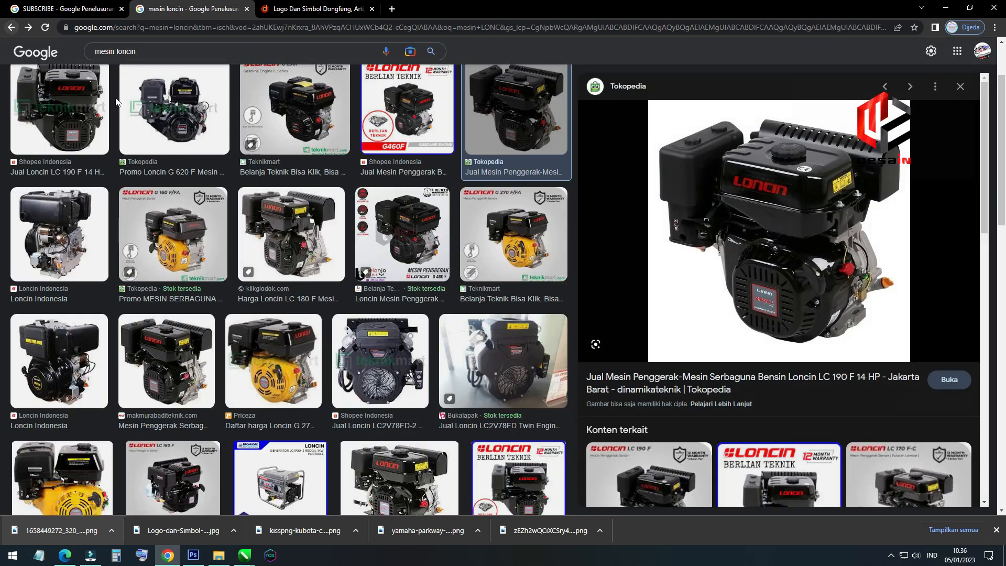
right_click(735, 242)
click(779, 369)
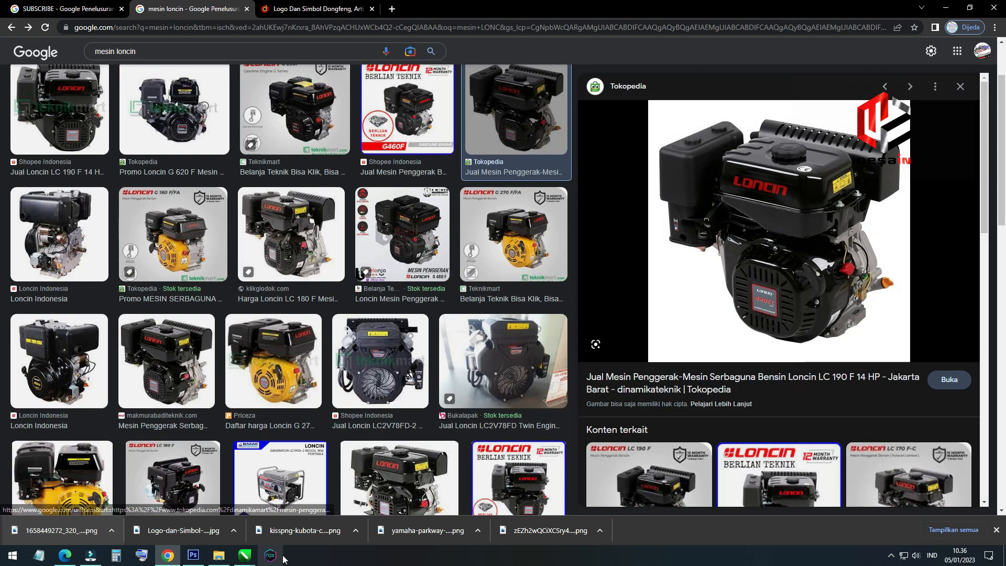
Switch to CorelDRAW and paste the Loncin engine picture into the banner document
mouse_move(244, 555)
click(424, 496)
right_click(648, 307)
click(683, 388)
Scale the Loncin engine picture to about 47 mm wide and place it inside the banner frame beside the blue engine
scroll(399, 215, down, 2)
drag(434, 168, 446, 282)
scroll(265, 352, up, 2)
scroll(470, 261, up, 2)
mouse_move(504, 219)
mouse_down()
mouse_move(496, 210)
mouse_move(490, 226)
mouse_up()
drag(441, 331, 432, 315)
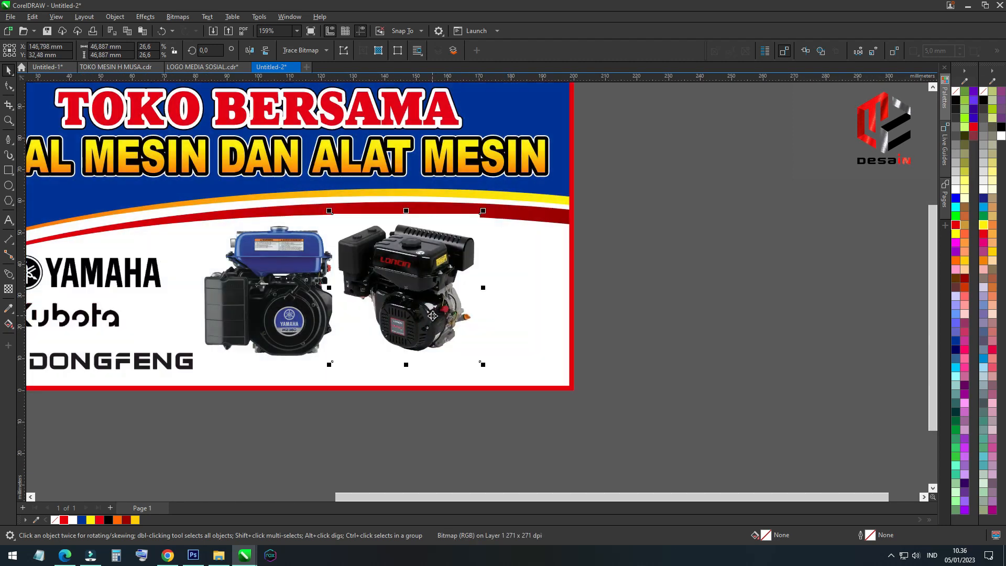
double_click(520, 321)
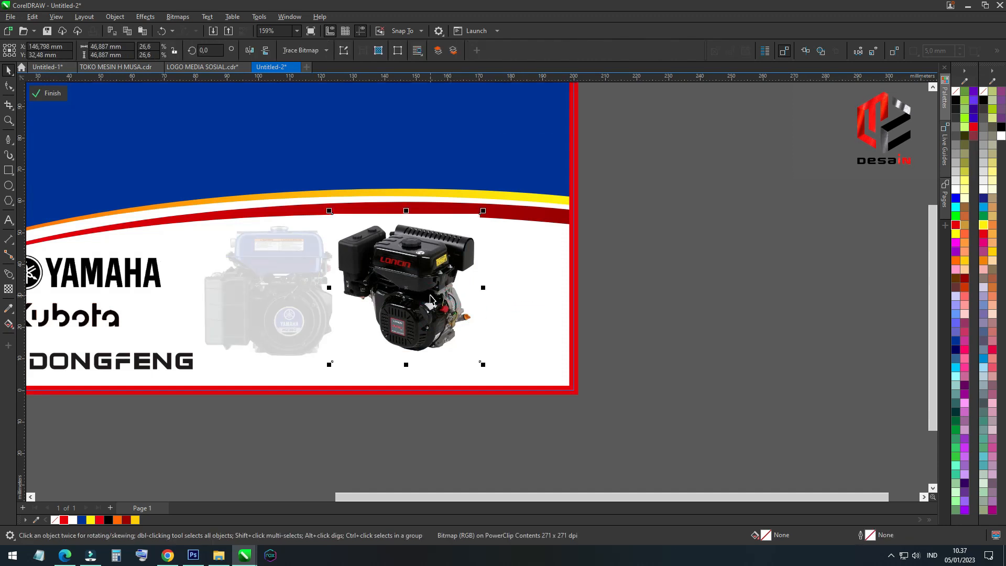
click(655, 252)
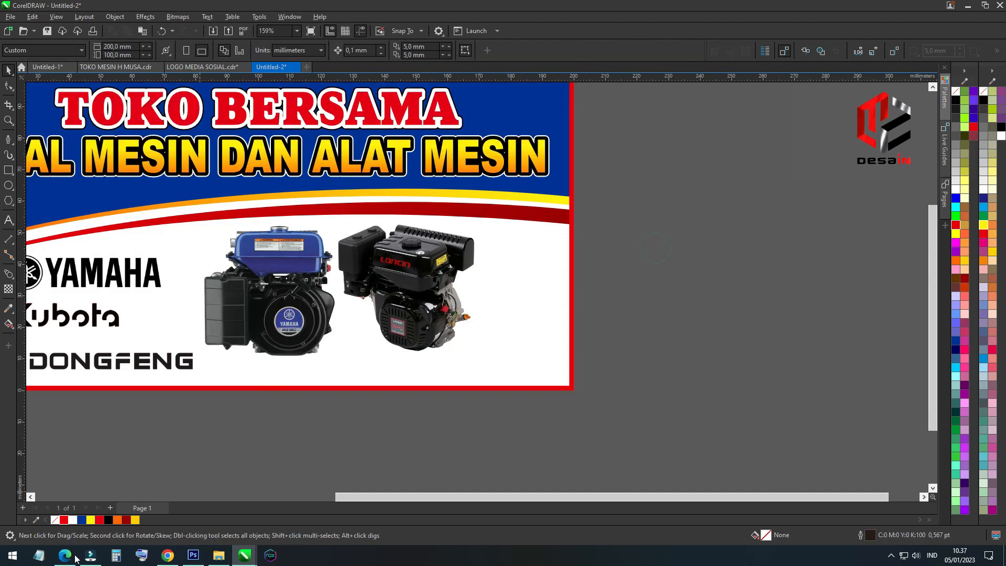
Switch to Chrome, return to the "MESIN GENSET YAMAHA" image results and copy the Yamaha ET-1 generator picture
click(173, 558)
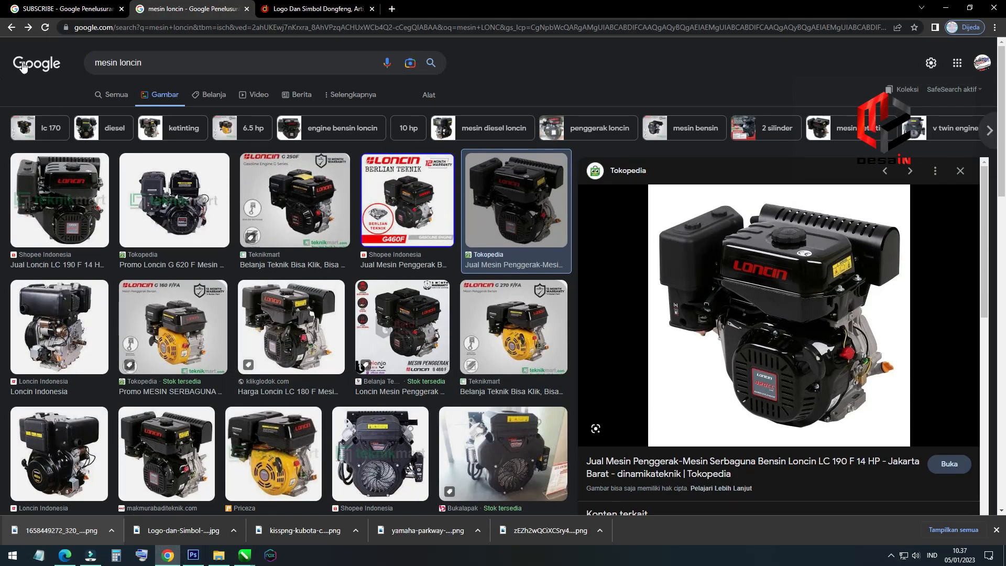
click(11, 30)
click(11, 29)
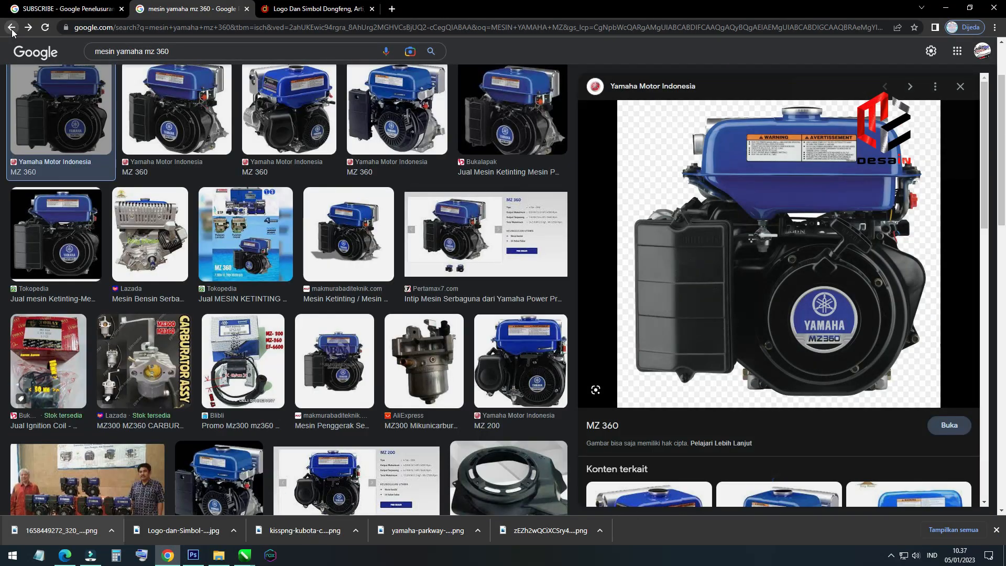
click(11, 29)
click(11, 29)
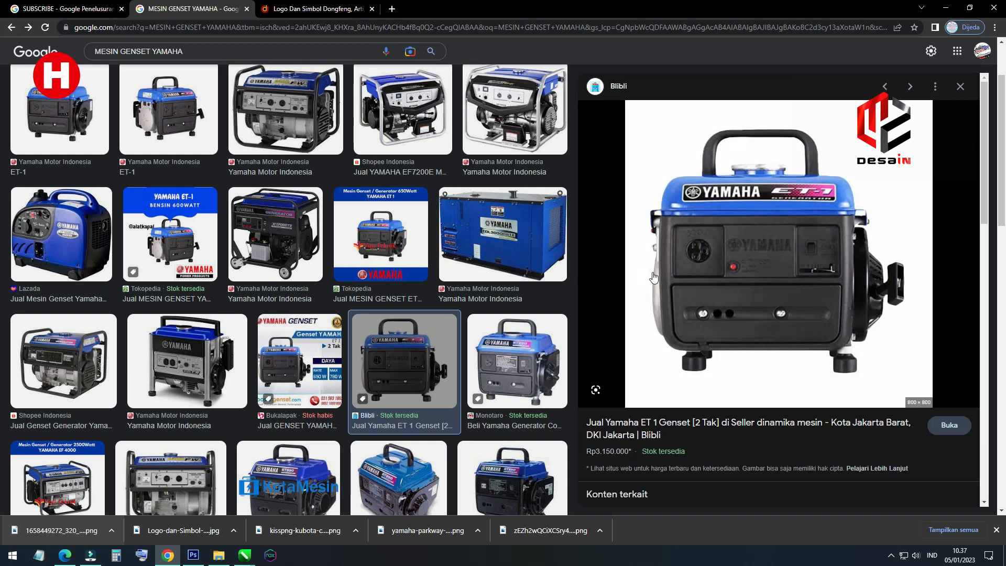
right_click(732, 254)
click(774, 374)
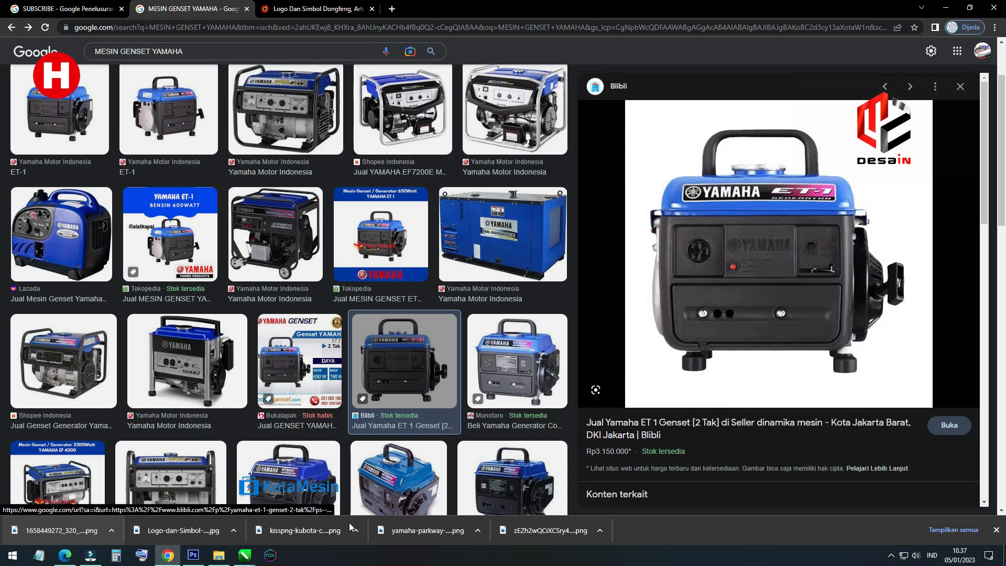
Switch to CorelDRAW and paste the Yamaha ET-1 generator picture into the banner document
click(252, 556)
click(416, 505)
right_click(659, 333)
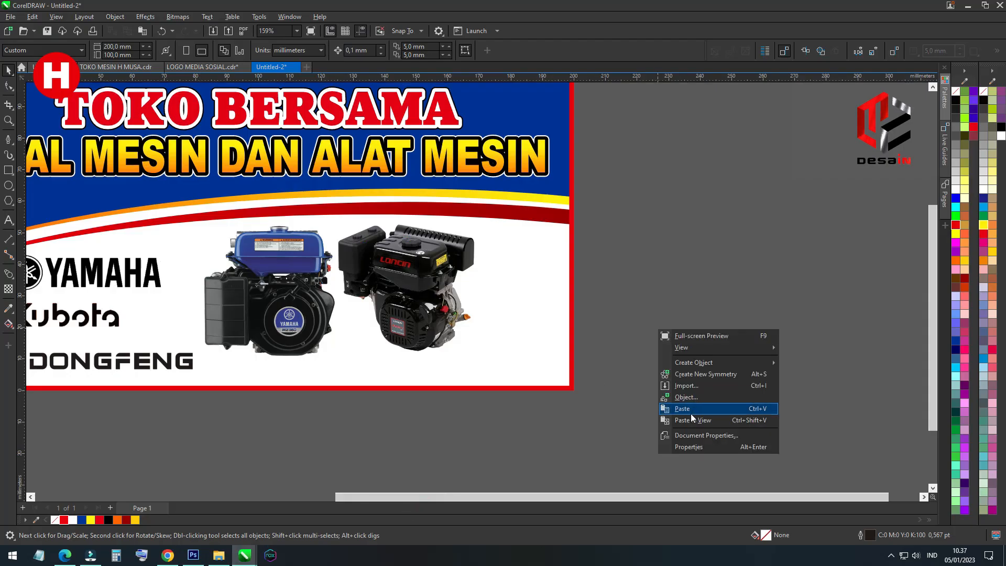
click(691, 414)
Scale the generator picture to about 48 mm wide and place it inside the banner frame at the right end of the white area
scroll(427, 241, down, 2)
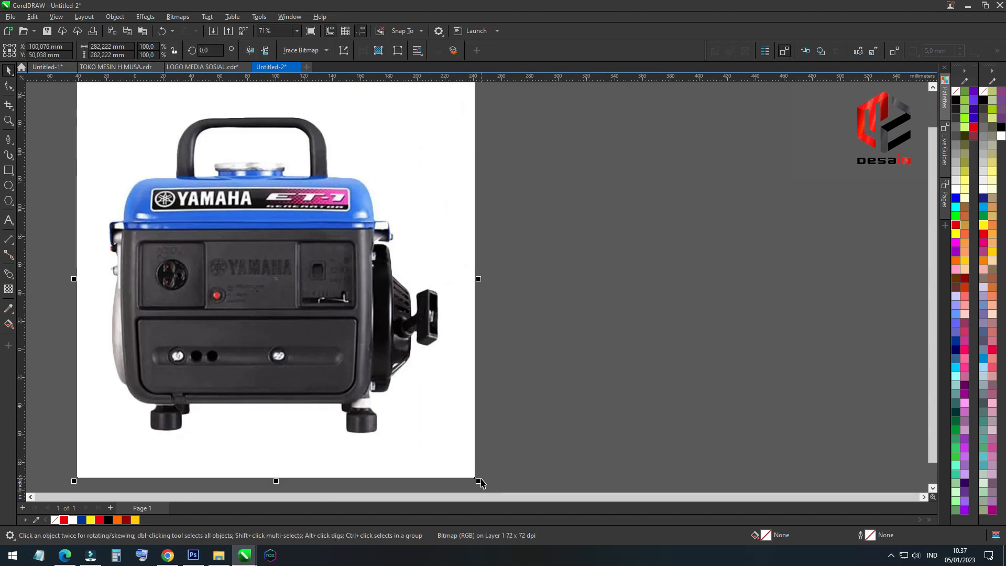
drag(479, 481, 466, 472)
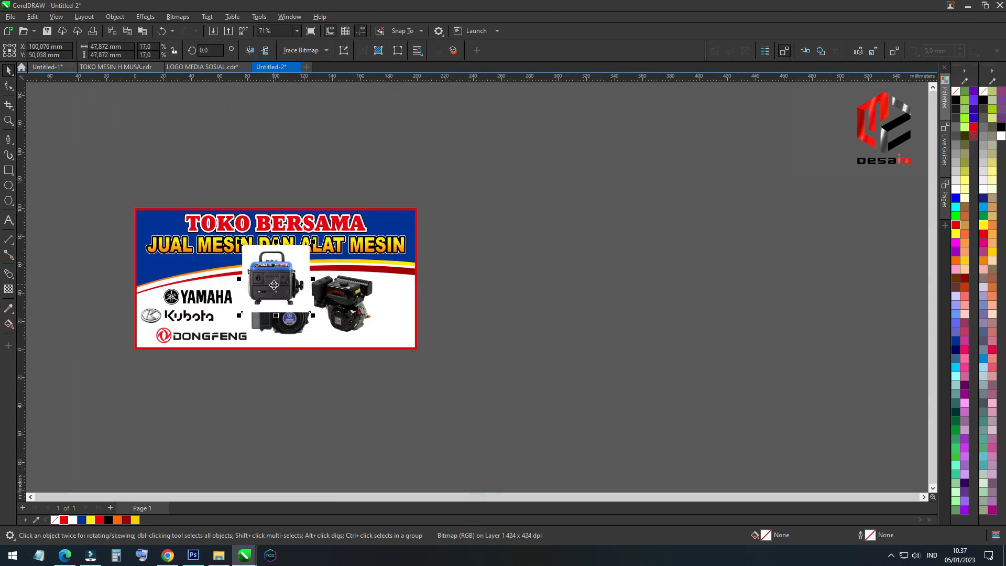
drag(285, 270, 636, 330)
click(476, 330)
ctrl+click(475, 324)
drag(295, 269, 438, 311)
Move the generator picture behind the Loncin engine in the stacking order and finish editing the banner frame's contents
scroll(471, 303, up, 1)
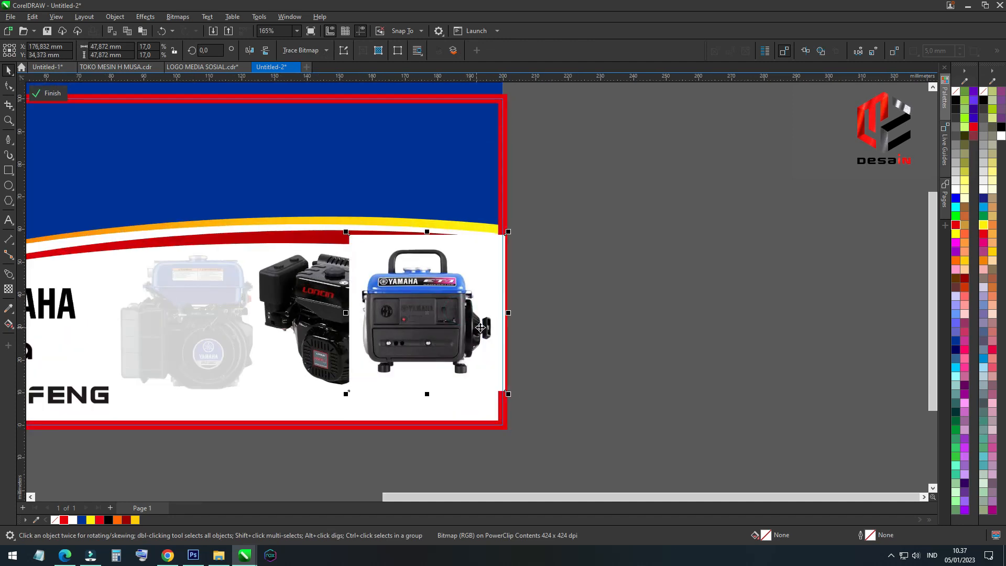
key(ctrl+Page_Down)
click(340, 322)
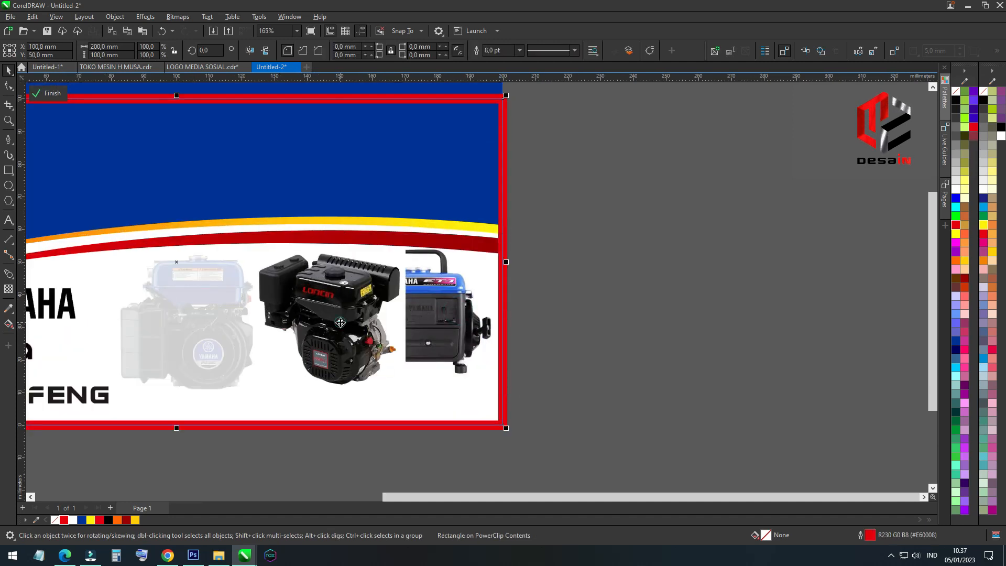
ctrl+click(569, 321)
Move the blue engine off the banner to its right and send the red border to the back of the frame contents
click(392, 326)
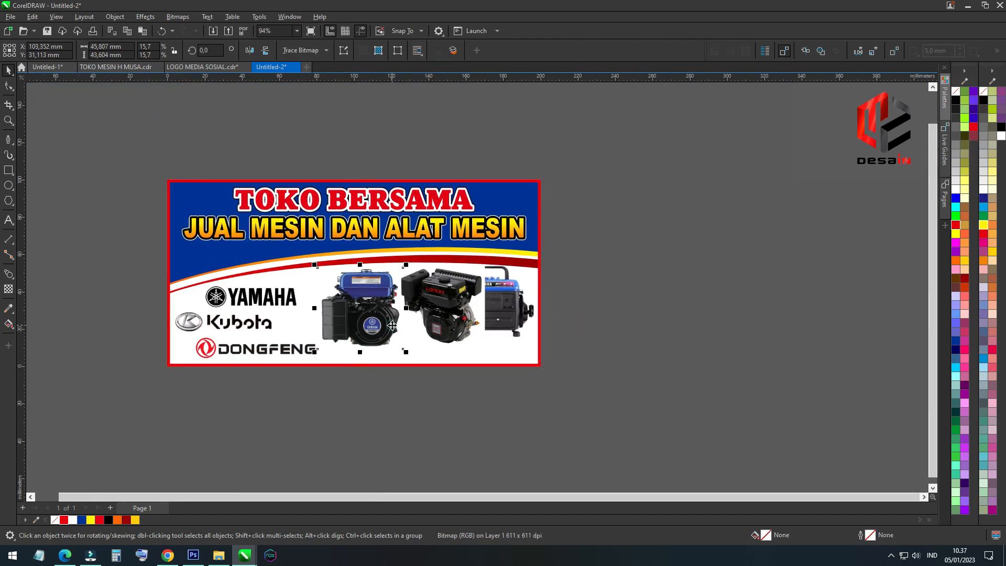
drag(382, 321, 647, 321)
ctrl+click(451, 323)
drag(466, 313, 401, 320)
key(ctrl+z)
key(shift+Page_Down)
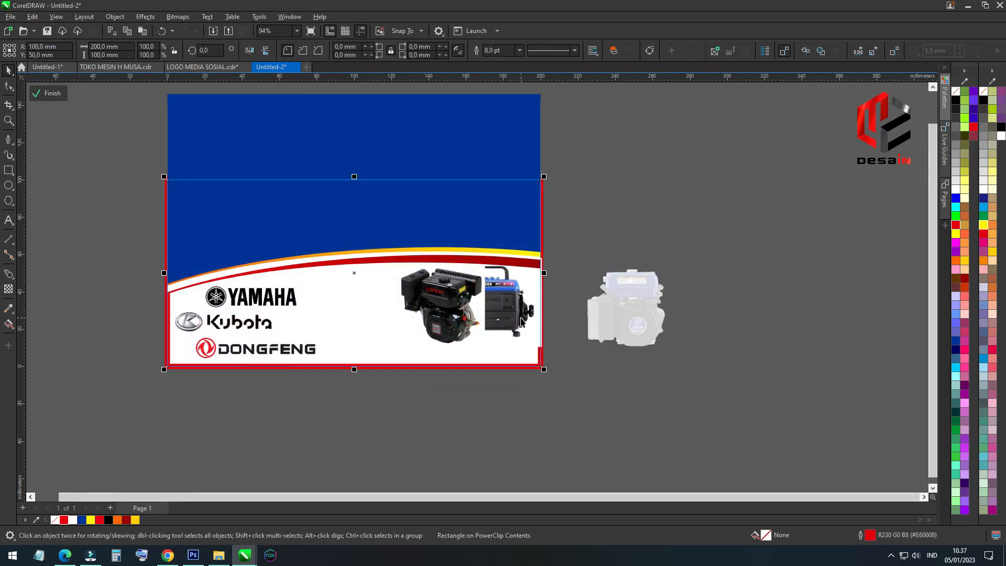
click(590, 439)
Move the Loncin engine next to the logos and place the blue engine between it and the generator
drag(443, 306, 350, 306)
click(638, 300)
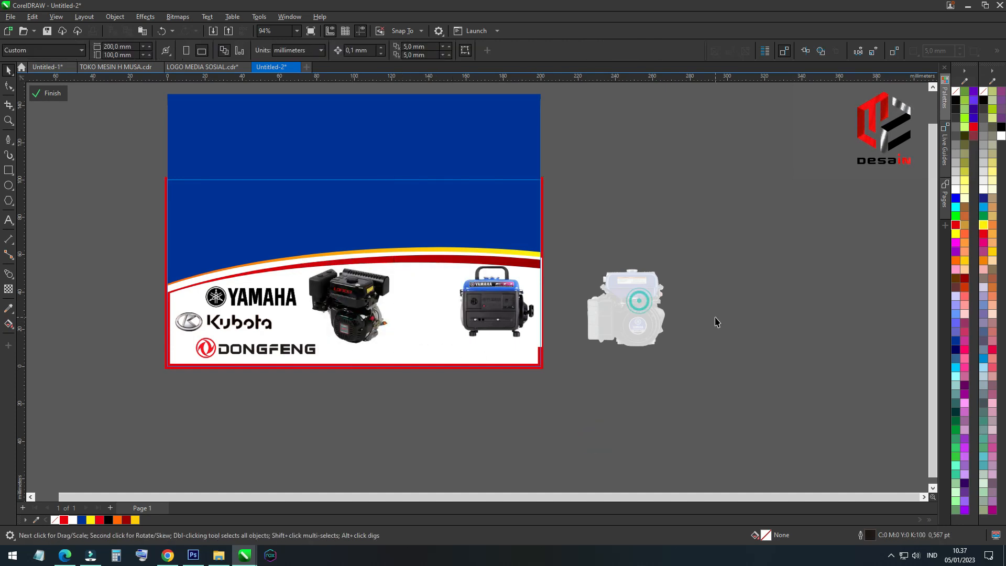
drag(631, 313, 422, 321)
scroll(437, 304, up, 3)
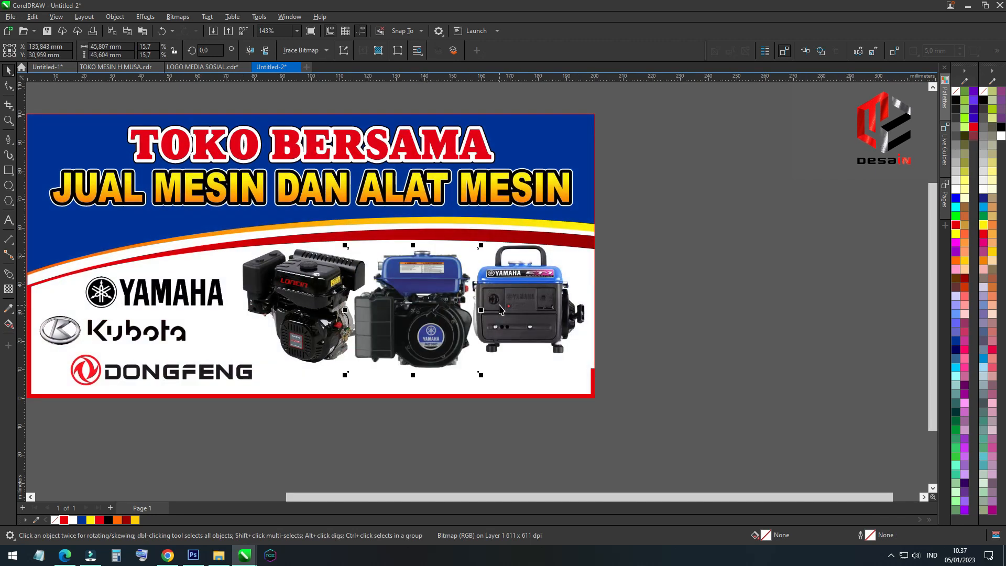
Place the Loncin and blue engine pictures inside the banner frame and open its contents for editing
click(312, 314)
click(414, 345)
double_click(518, 381)
Shrink the generator picture and scale the blue engine to about 41.5 mm wide, spacing the machines apart
click(507, 353)
drag(596, 374, 581, 358)
drag(483, 322, 457, 345)
drag(489, 387, 477, 373)
drag(374, 333, 384, 336)
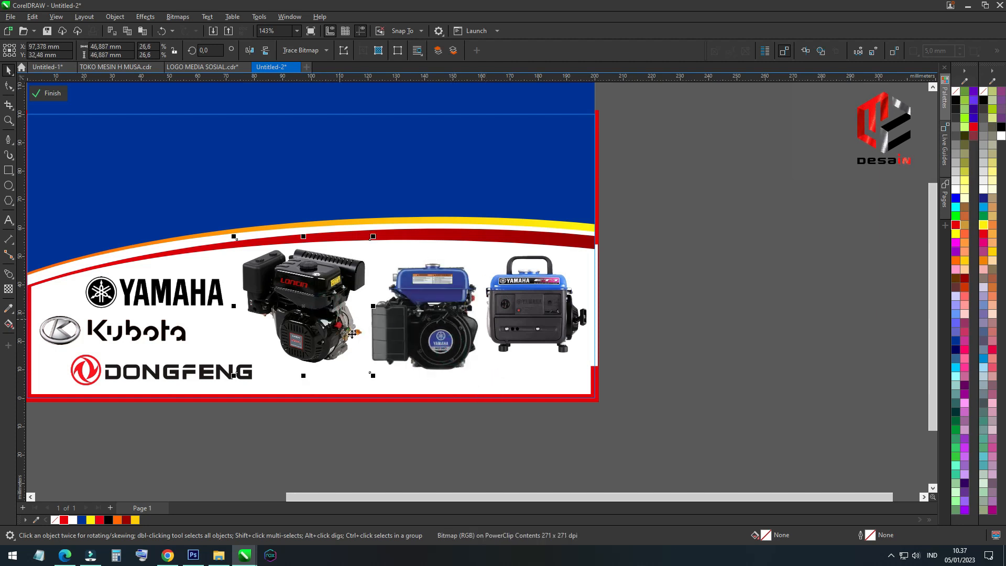
Scale the Loncin engine down slightly and position the blue engine midway between it and the generator
drag(416, 324, 414, 325)
drag(377, 237, 369, 244)
drag(428, 331, 424, 316)
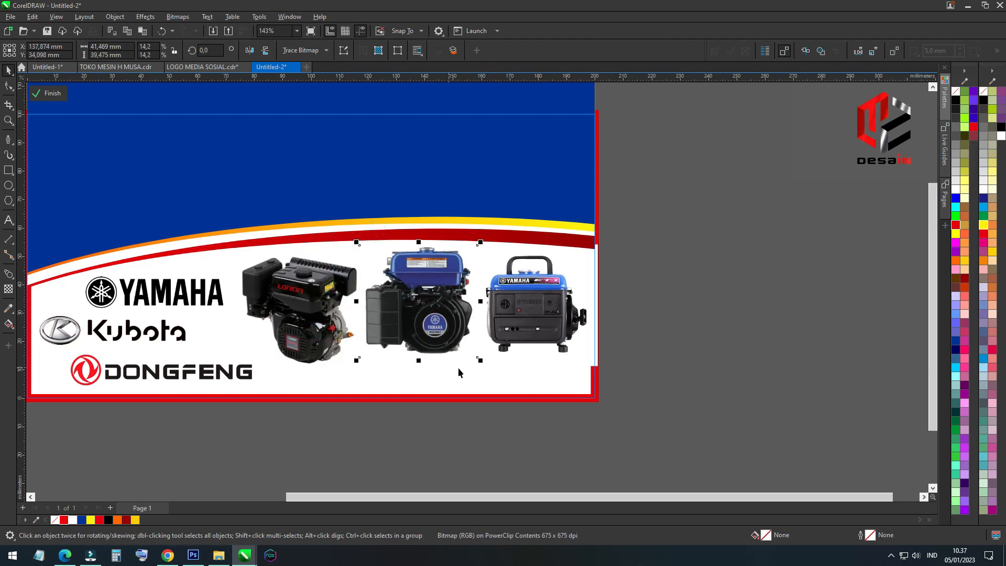
drag(476, 373, 469, 379)
drag(434, 335, 433, 334)
Bring the red border to the front of the frame contents and finish editing the frame
scroll(414, 333, down, 2)
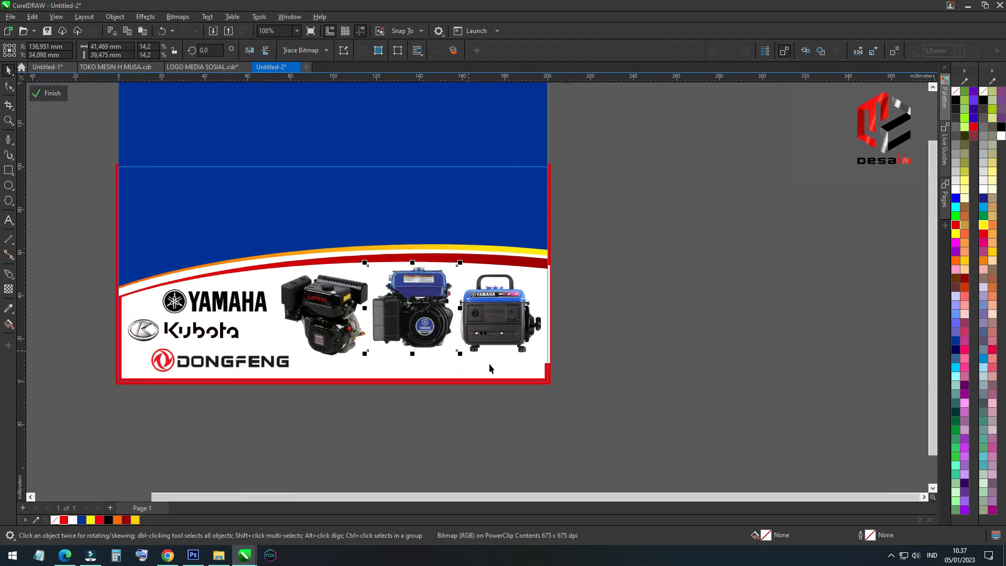
click(520, 385)
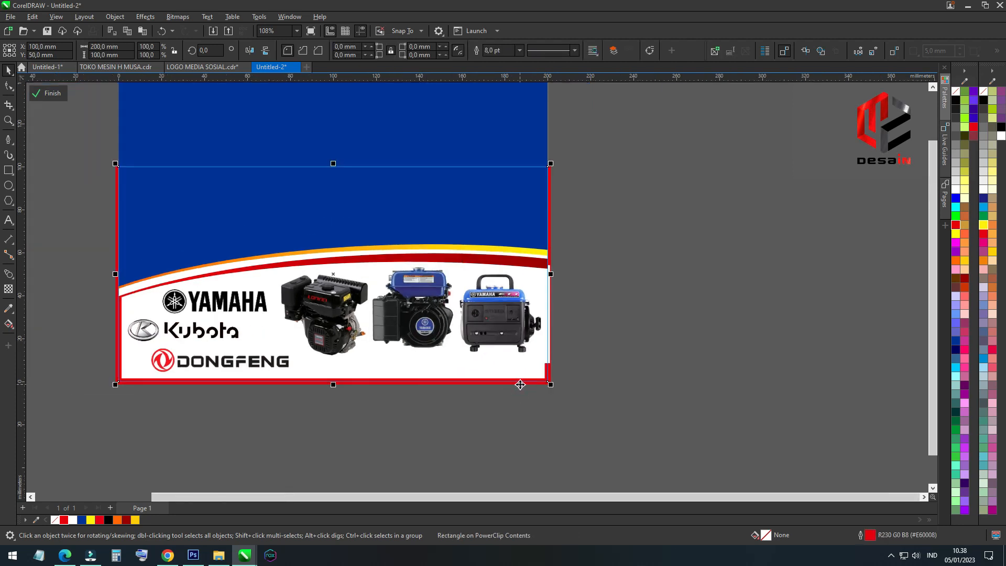
click(642, 335)
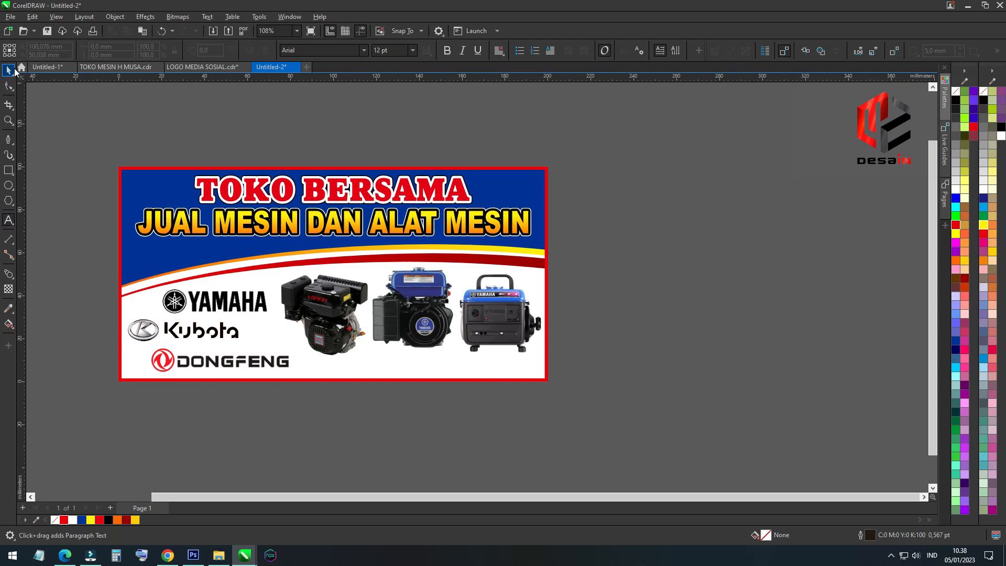
Draw a red rectangle without outline, about 110 × 8.8 mm, along the banner's bottom edge at its right end
click(9, 221)
scroll(344, 374, up, 2)
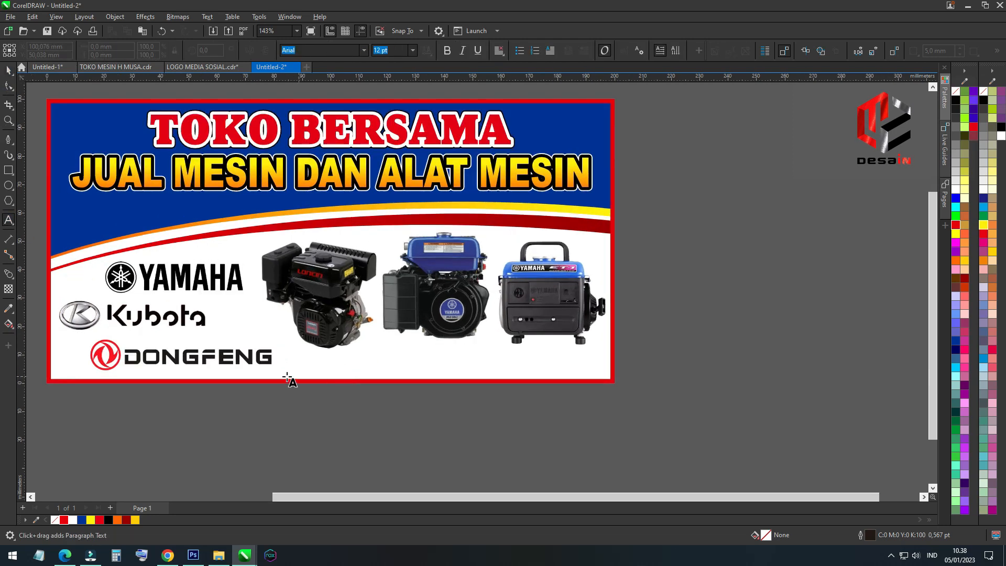
key(F6)
drag(611, 358, 297, 386)
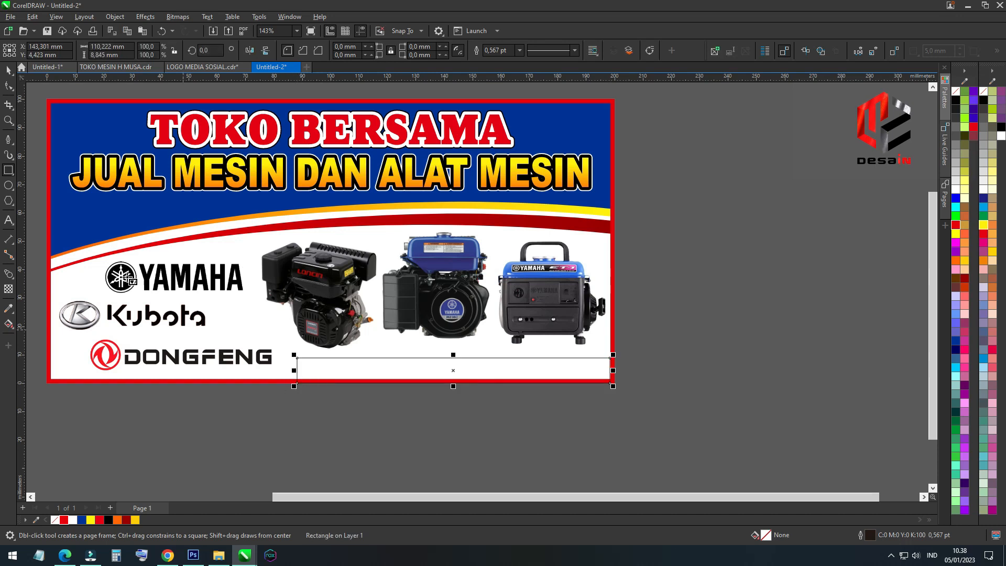
click(7, 70)
click(956, 226)
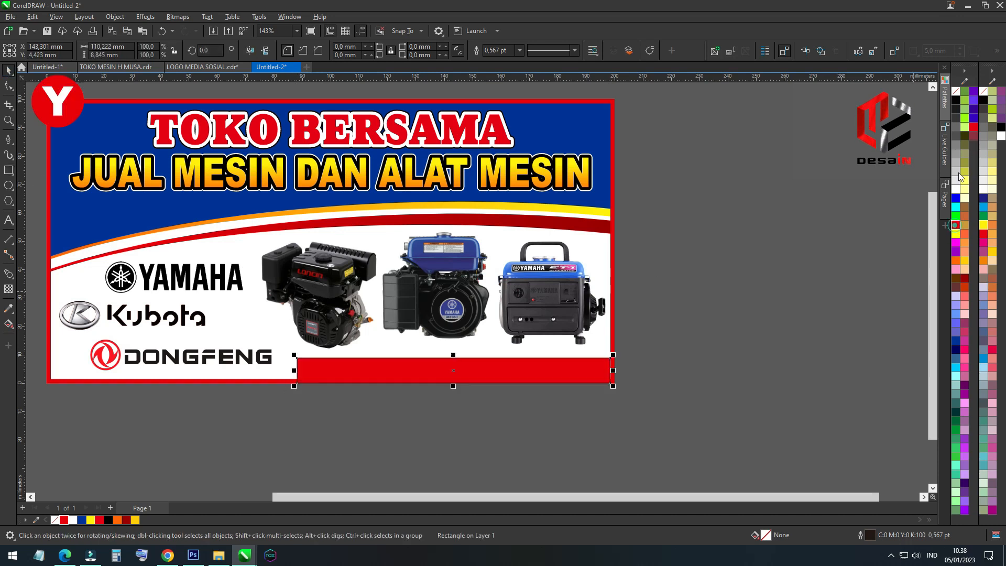
right_click(956, 91)
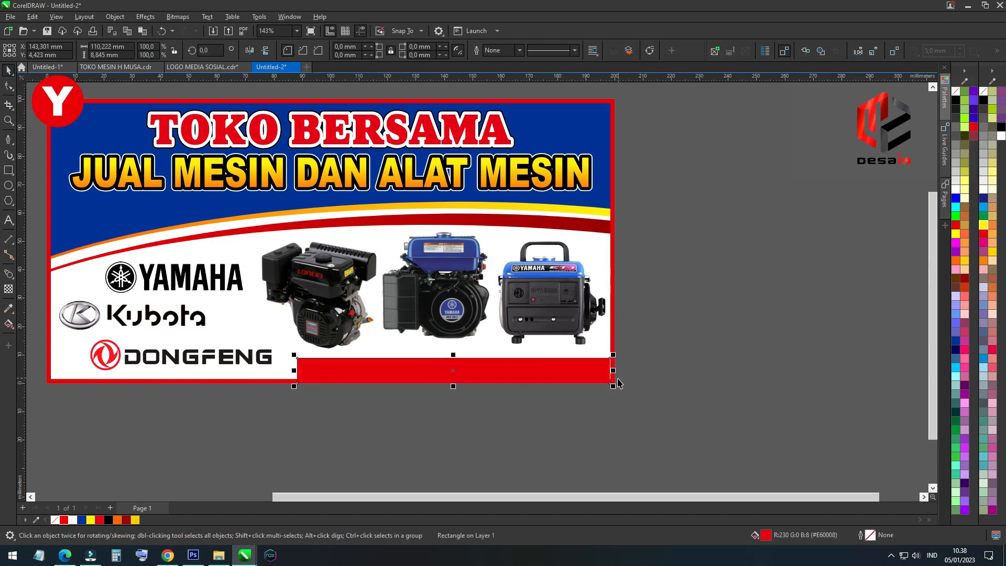
Extend the red bar past the banner's right edge and slant its ends, making it about 120 × 9.2 mm overall
scroll(617, 382, up, 5)
drag(609, 360, 620, 359)
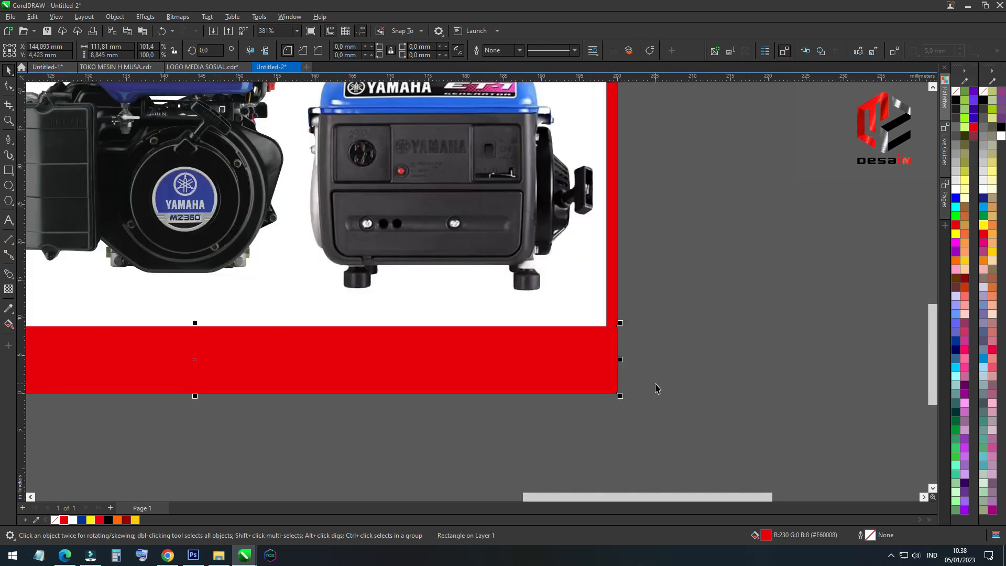
scroll(657, 388, down, 3)
click(390, 347)
drag(396, 345, 459, 343)
scroll(533, 346, down, 2)
click(443, 357)
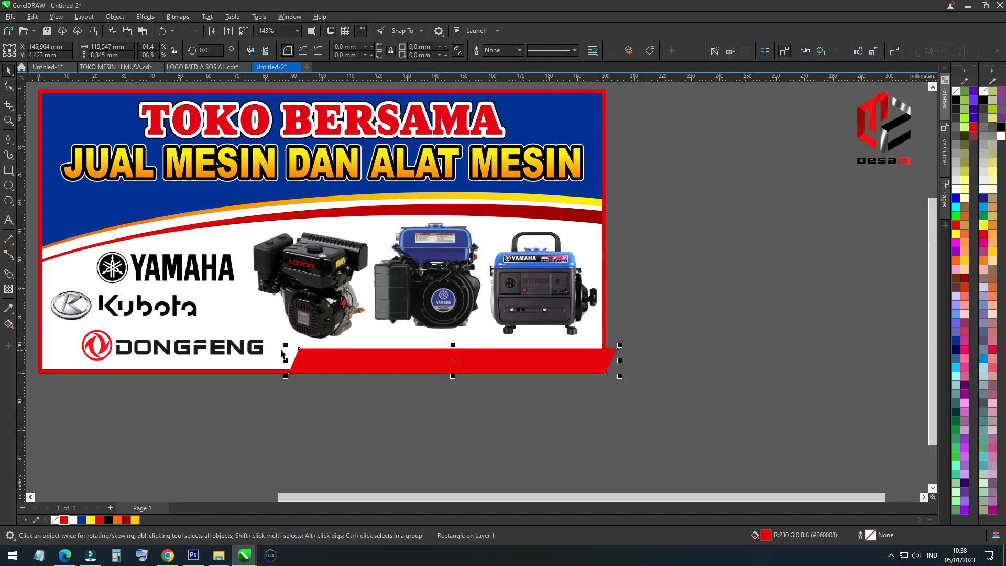
drag(286, 344, 273, 344)
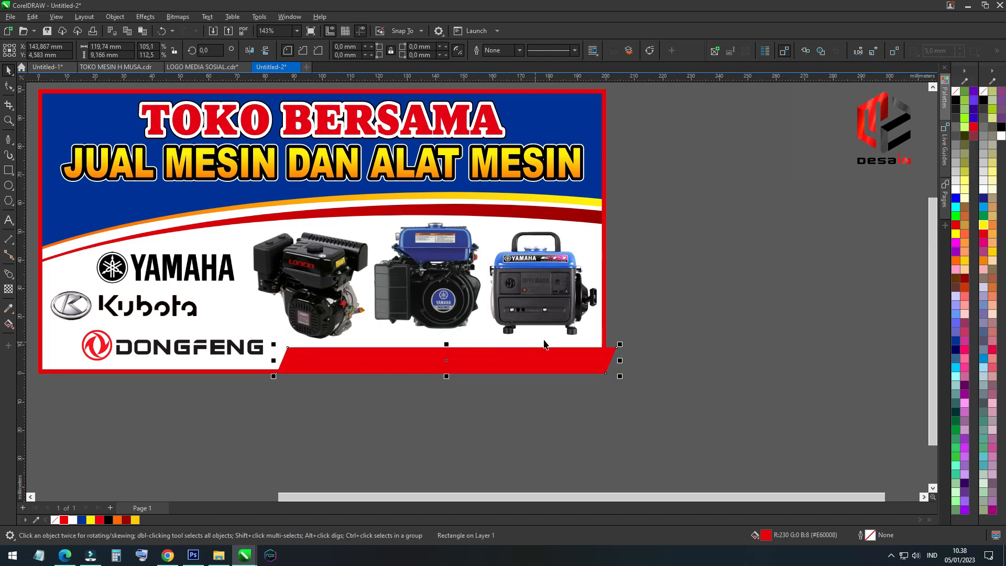
Place the slanted red bar inside the banner frame with PowerClip
scroll(572, 345, up, 2)
key(alt+c)
key(w)
key(p)
click(616, 329)
click(675, 360)
scroll(676, 359, down, 2)
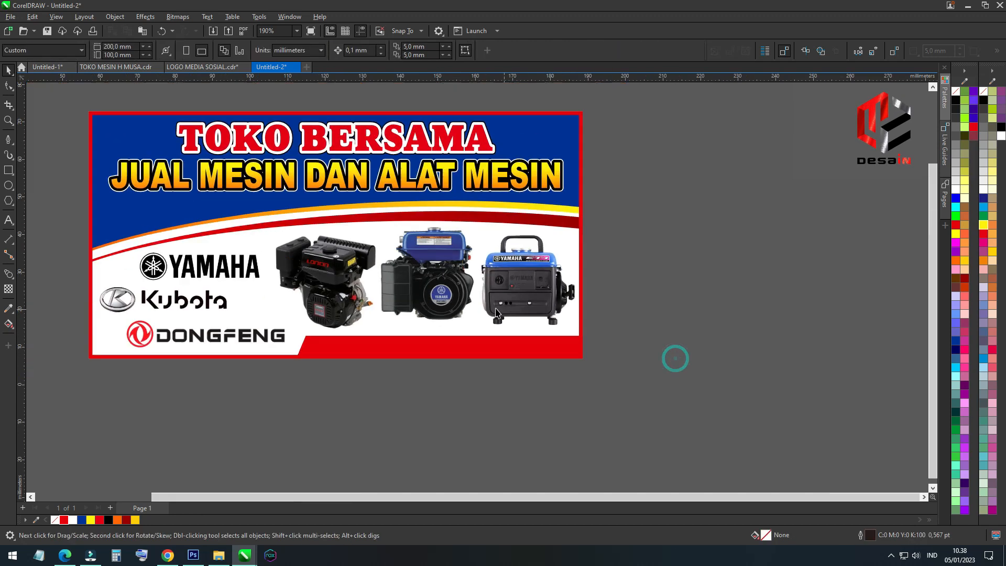
click(477, 392)
Add a line of text below the banner reading "HUB." followed by the contact phone number
click(7, 221)
scroll(566, 350, up, 2)
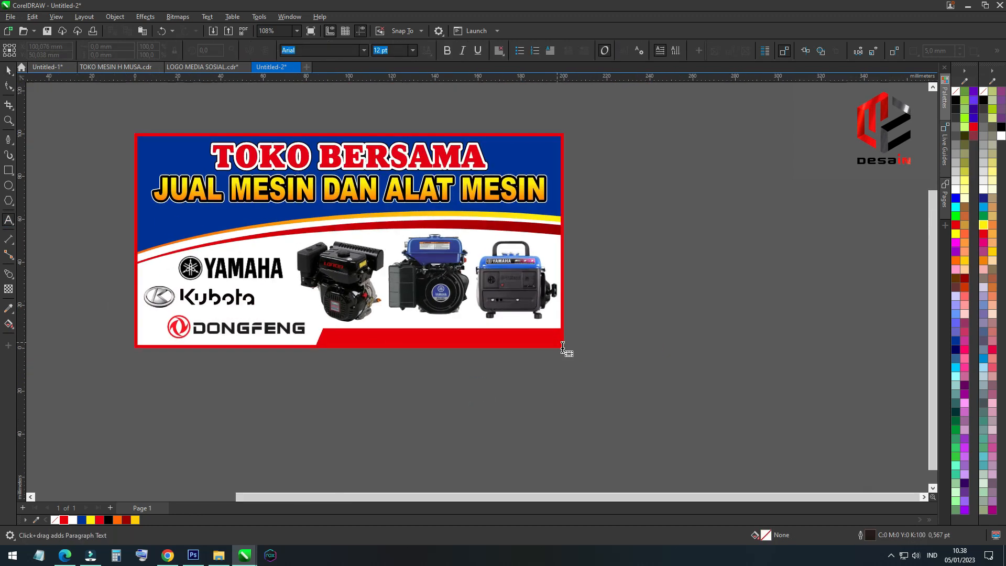
click(207, 404)
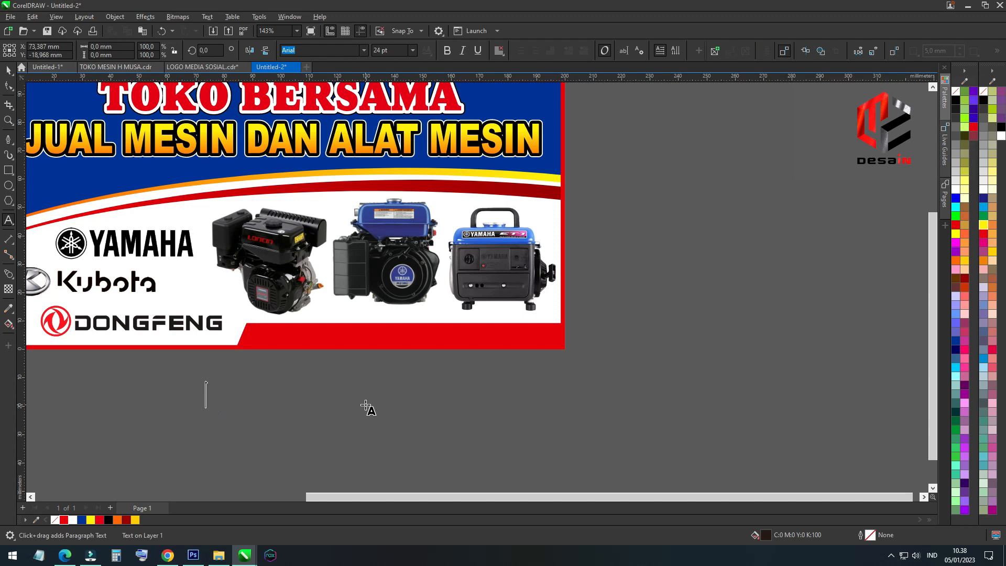
text(HUB)
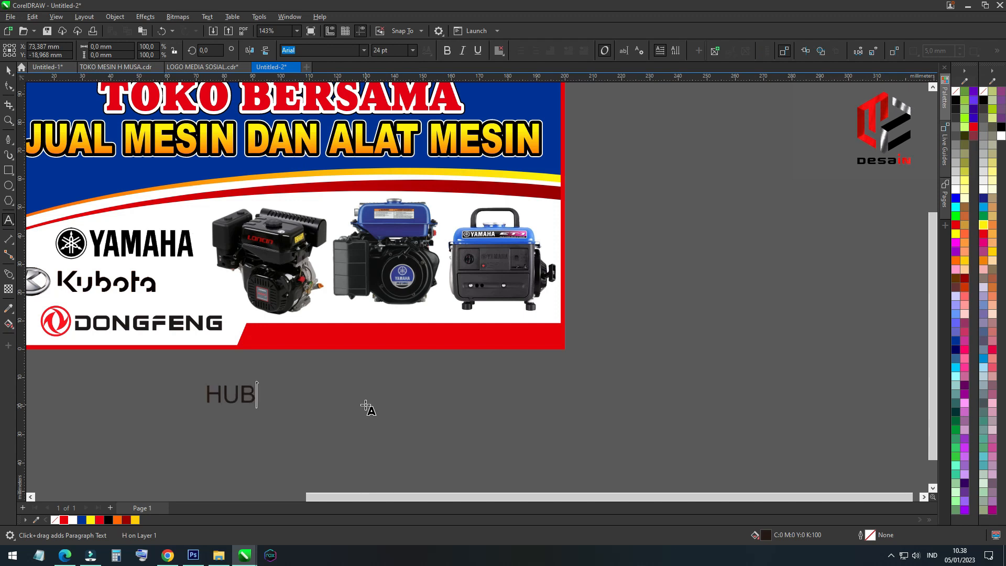
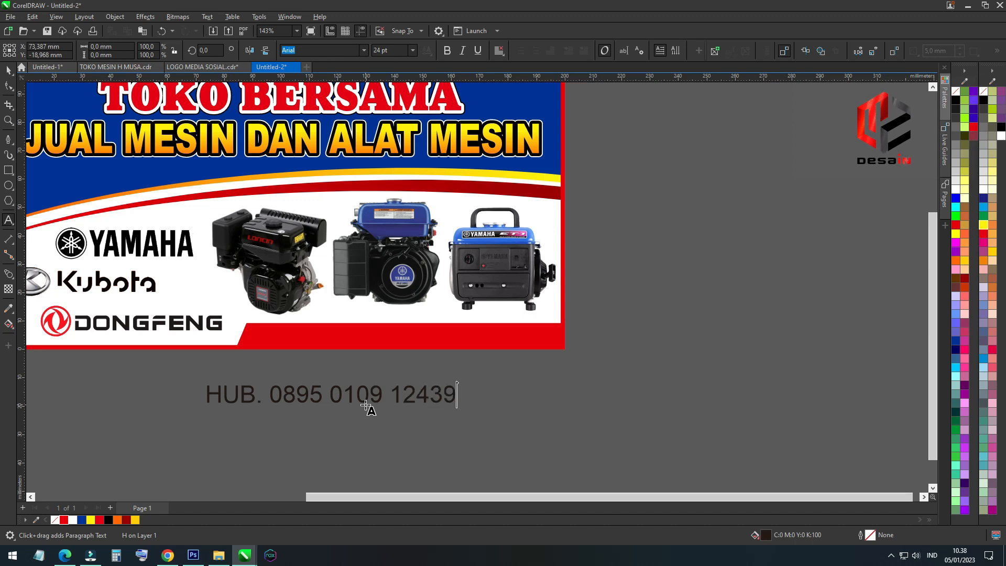
key(Escape)
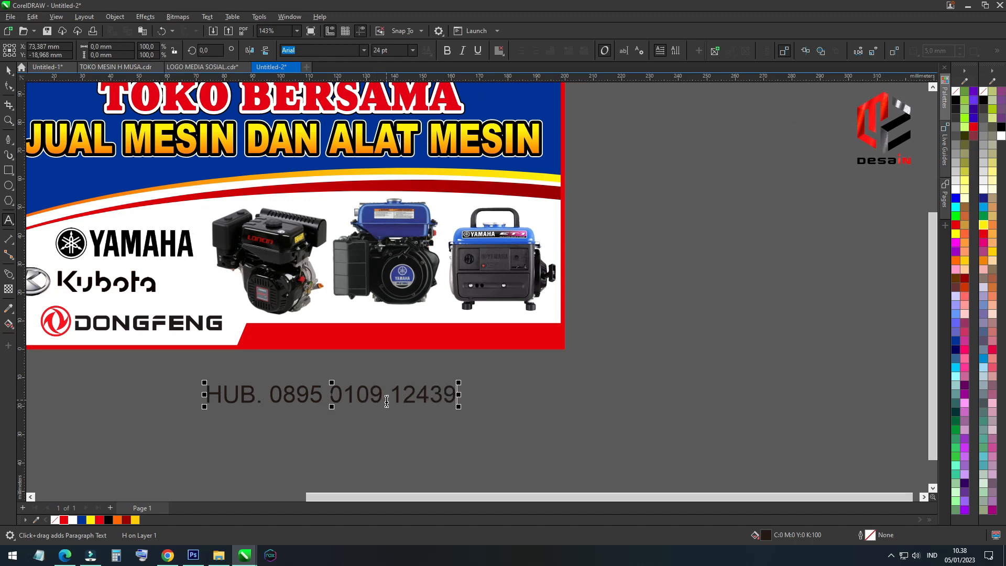
Replace the phone digits after the prefix in the contact text with placeholder zeros
drag(389, 400, 331, 405)
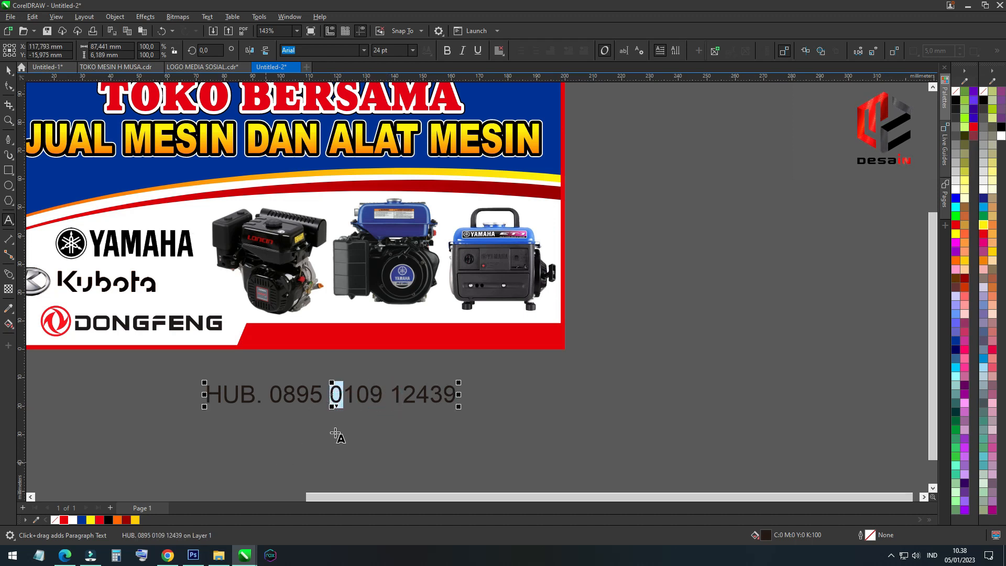
drag(459, 394, 330, 397)
text(0000000000)
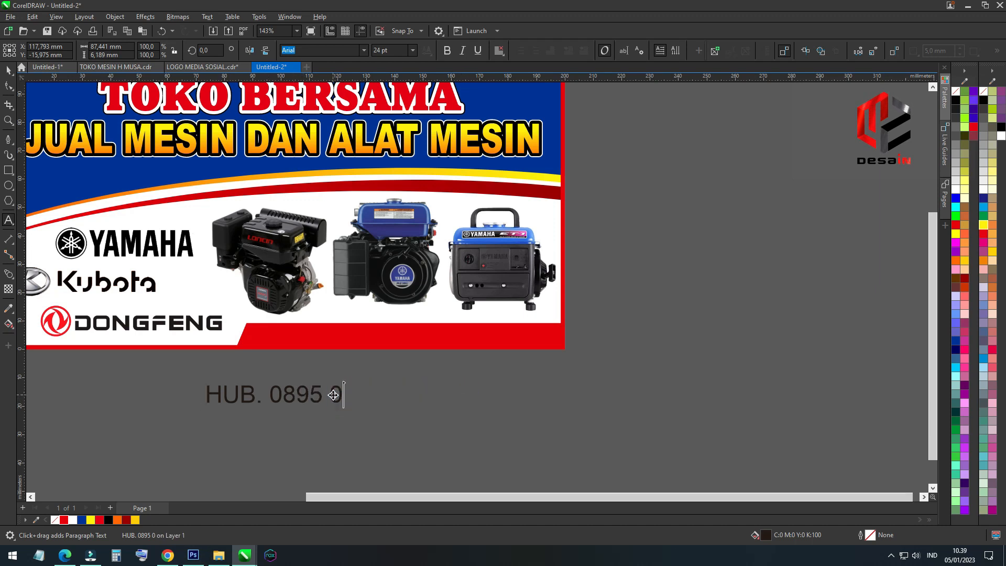
key(BackSpace)
key(BackSpace)
key(BackSpace)
key(BackSpace)
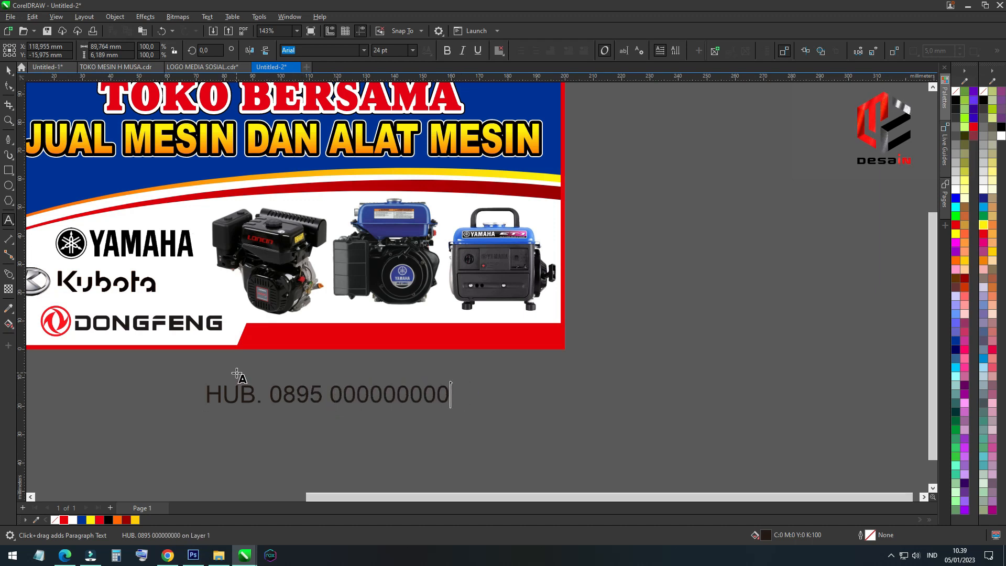
click(10, 71)
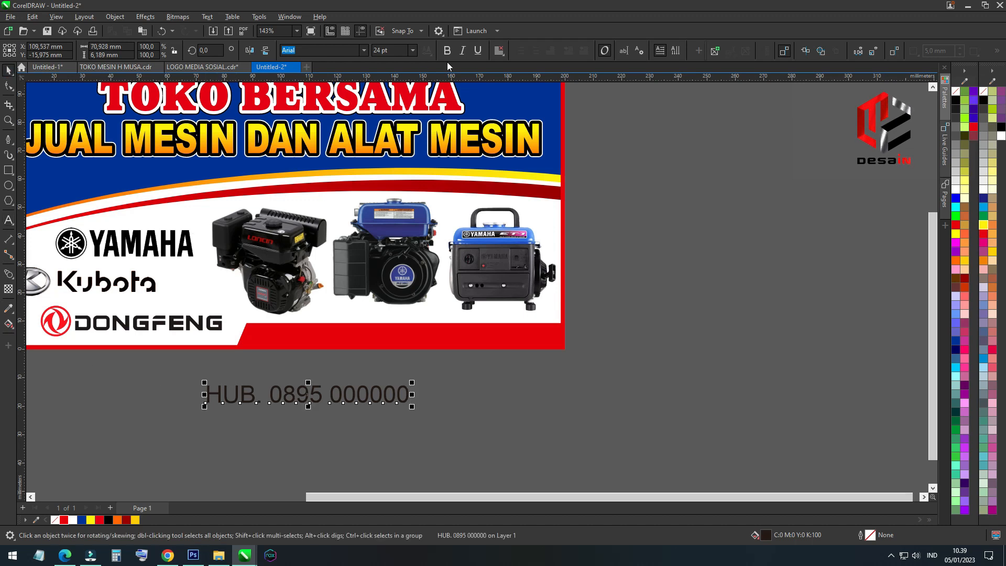
Move the contact text onto the red bar, format it white, bold and italic, and enlarge it to fit the bar
drag(366, 397, 471, 340)
click(958, 190)
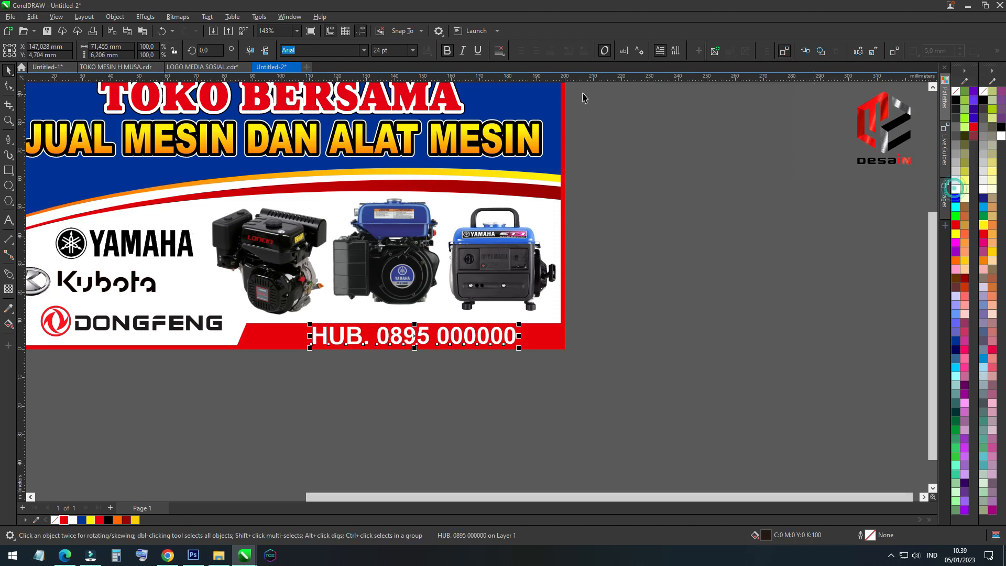
click(462, 51)
scroll(519, 337, up, 2)
drag(519, 337, 553, 338)
Regroup the placeholder phone digits into two groups of four zeros and center the contact text on the red bar
double_click(485, 342)
key(Escape)
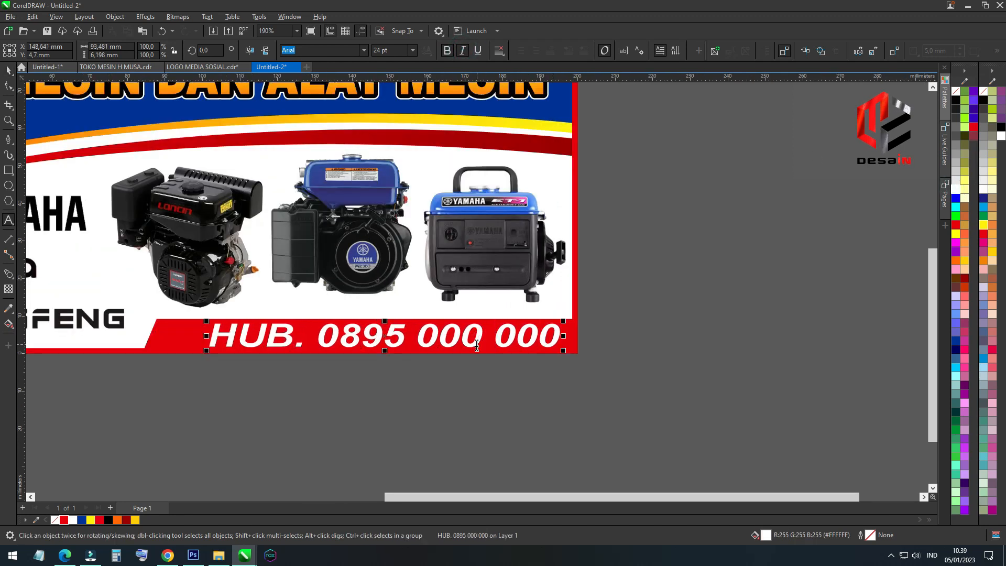
text(0)
click(477, 345)
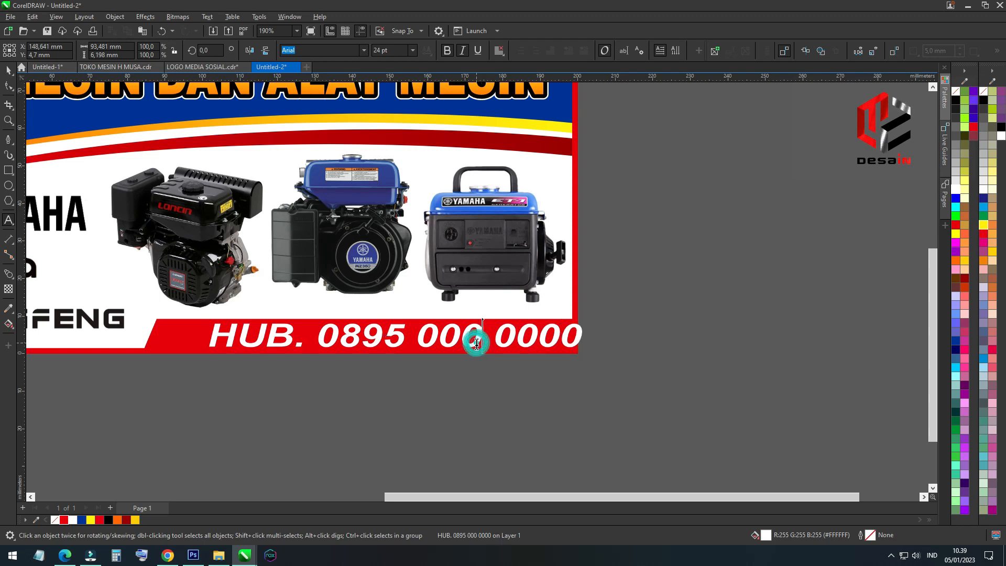
text(0)
key(ctrl+space)
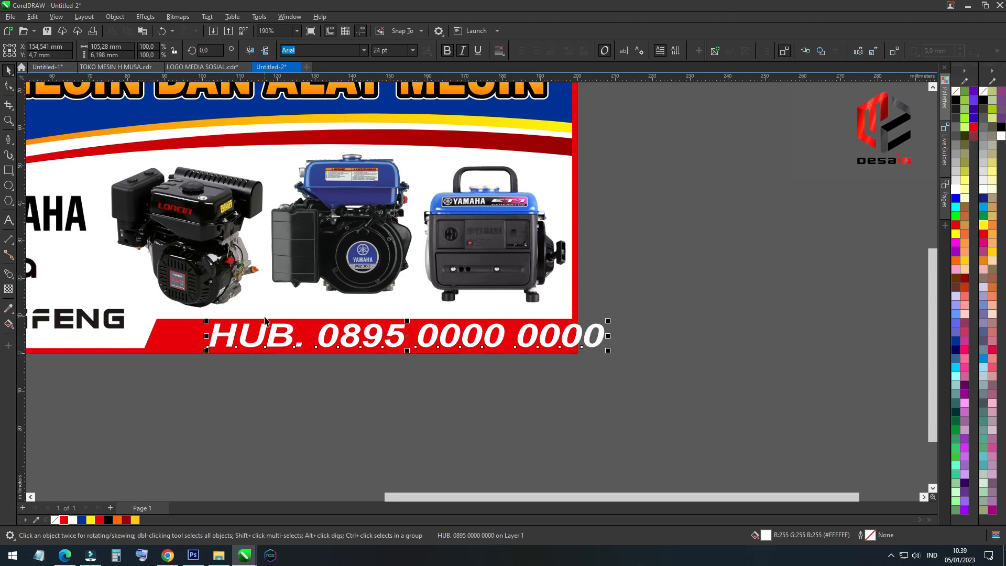
scroll(286, 336, down, 2)
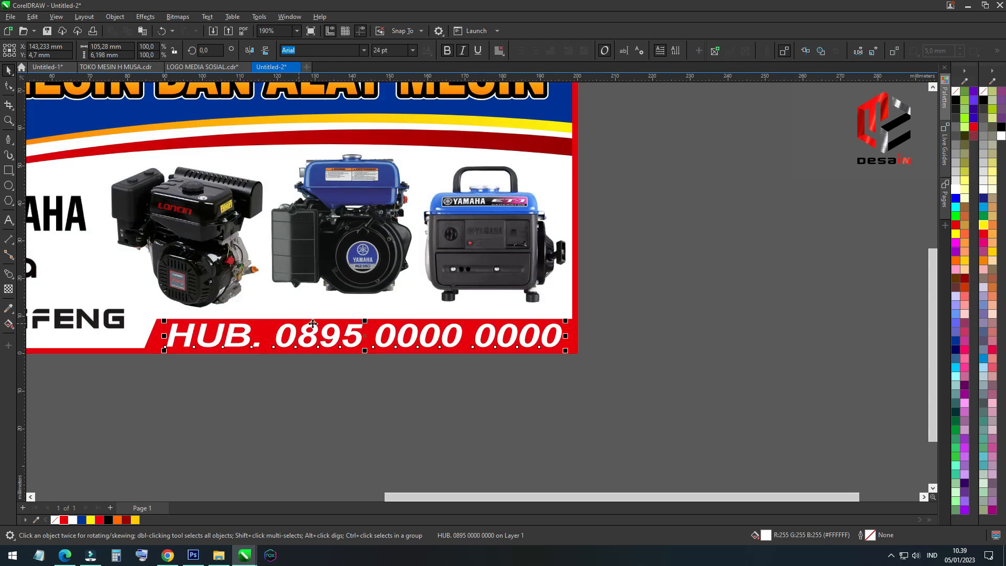
click(581, 378)
scroll(86, 175, up, 3)
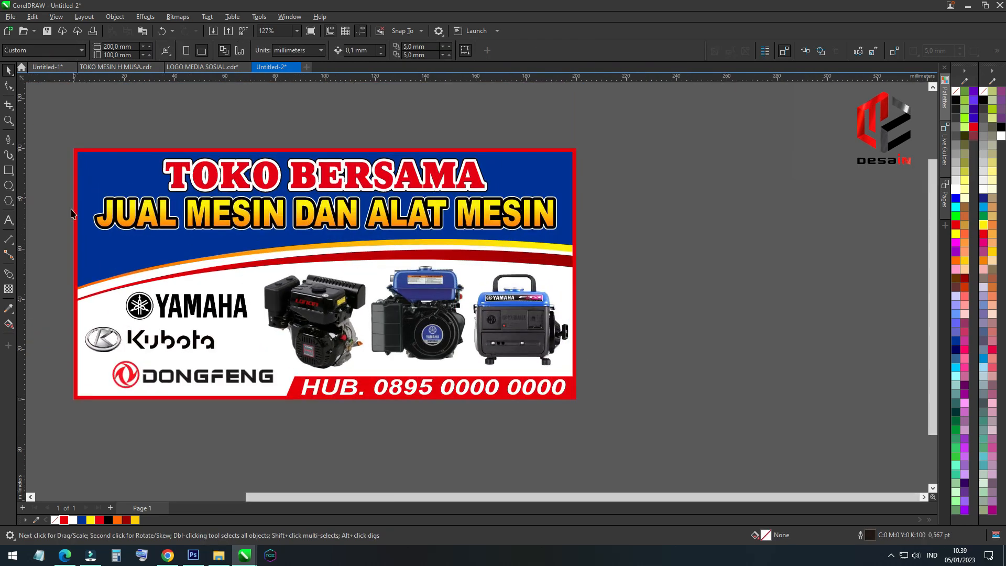